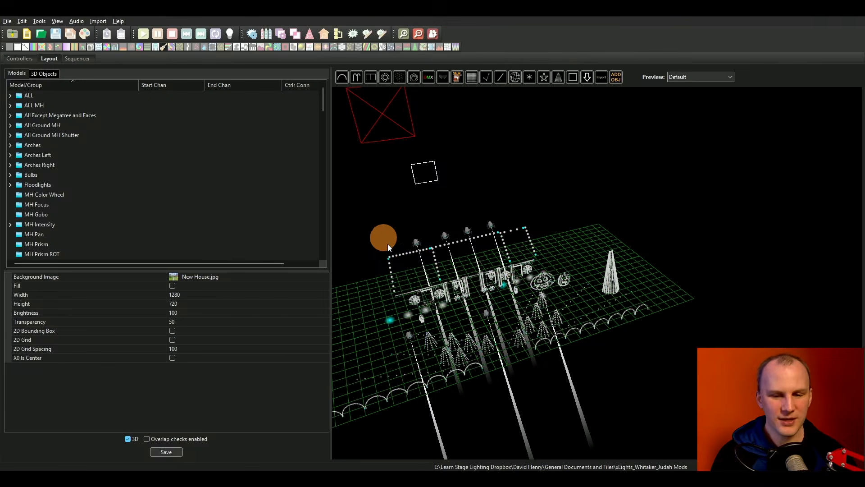
pyautogui.scroll(2, 389, 244)
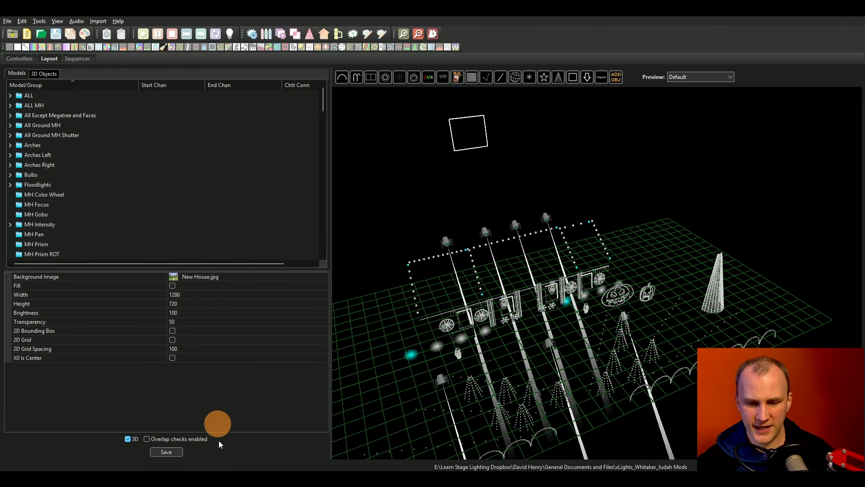
pyautogui.moveTo(450, 370); pyautogui.dragTo(395, 318)
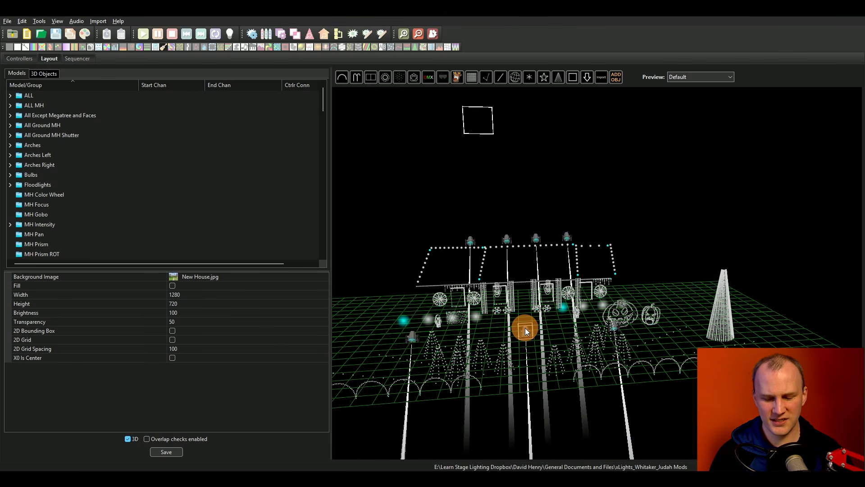
pyautogui.click(614, 328)
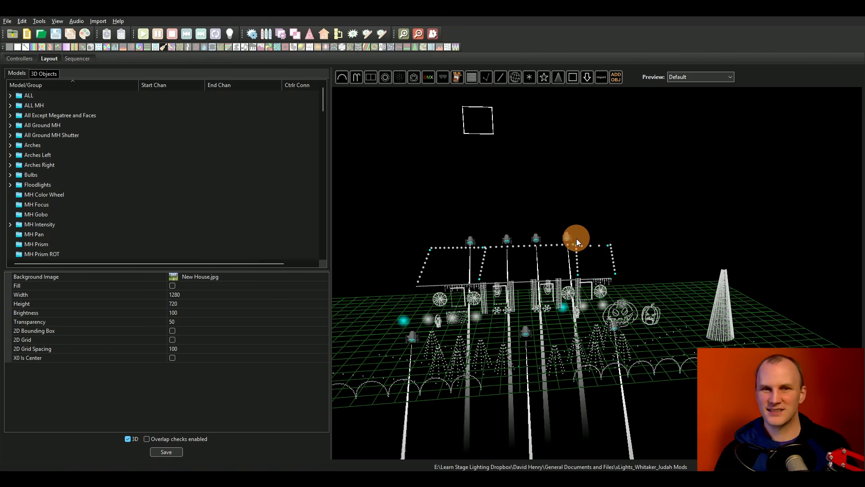
pyautogui.scroll(1, 577, 239)
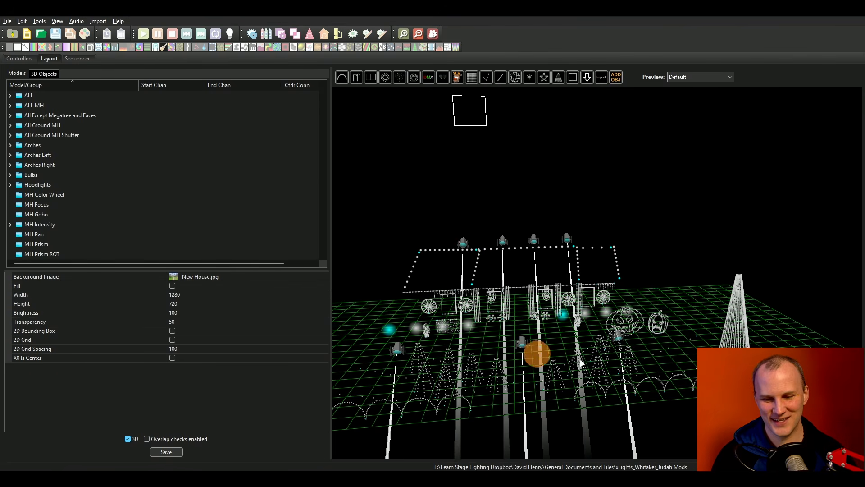
# Step: Create a new animation sequence populated with the All Models view, using the wizard's Quick Start
pyautogui.click(76, 60)
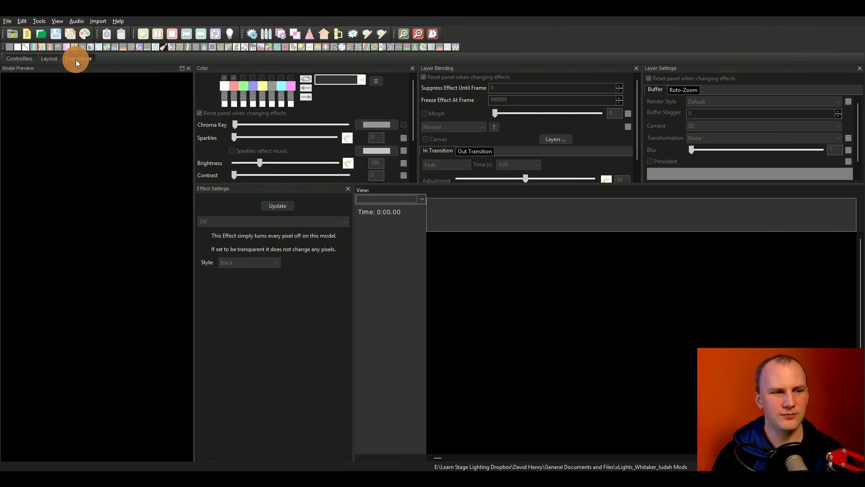
pyautogui.click(26, 35)
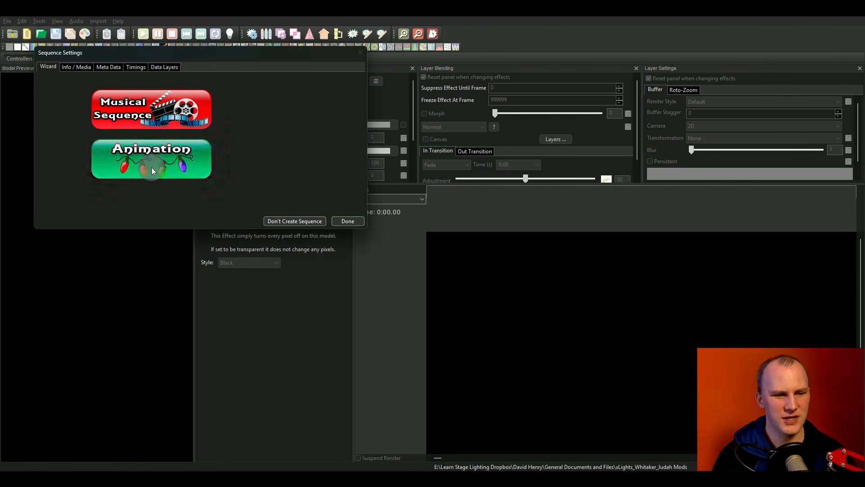
pyautogui.click(152, 166)
pyautogui.click(162, 102)
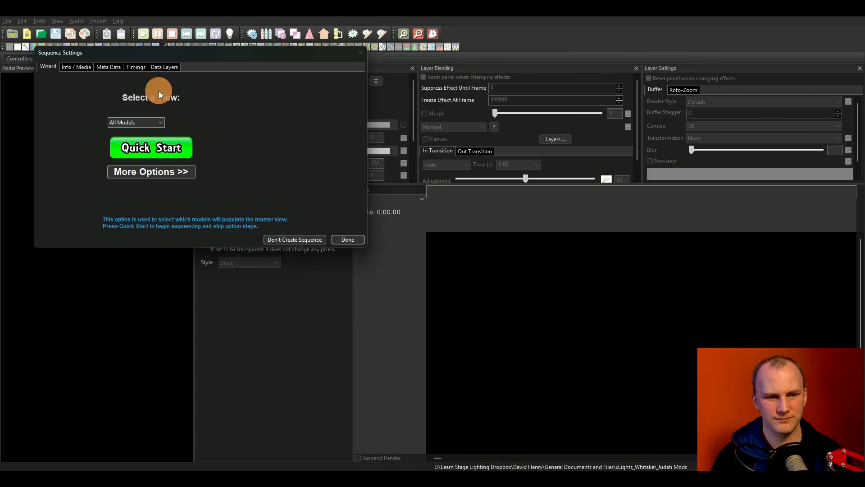
pyautogui.click(154, 148)
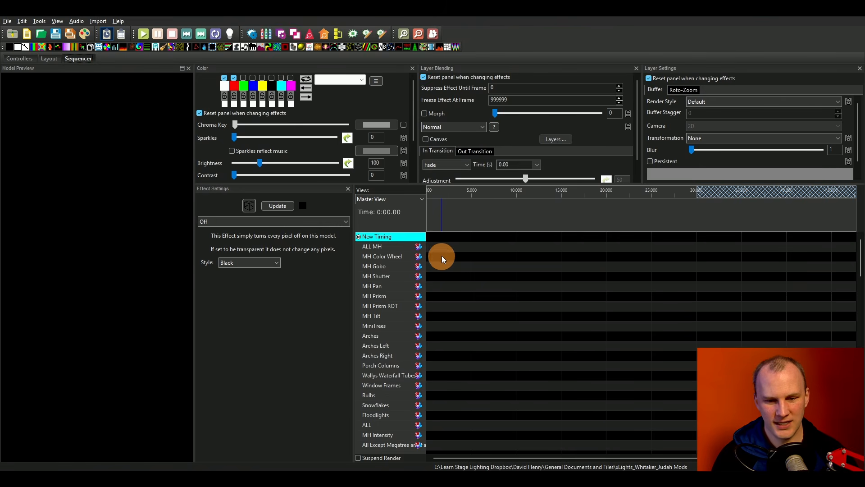
# Step: Expand the ALL MH group in the sequencer to view its member fixtures, and collapse it again
pyautogui.click(393, 248)
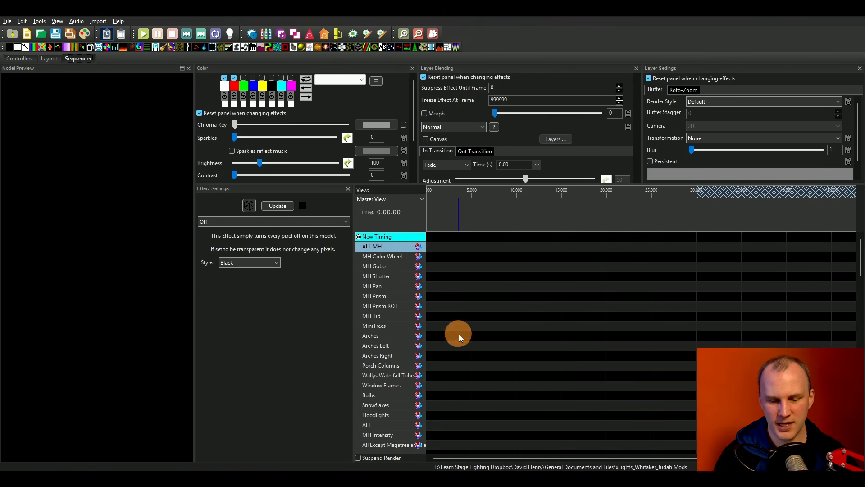
pyautogui.doubleClick(401, 248)
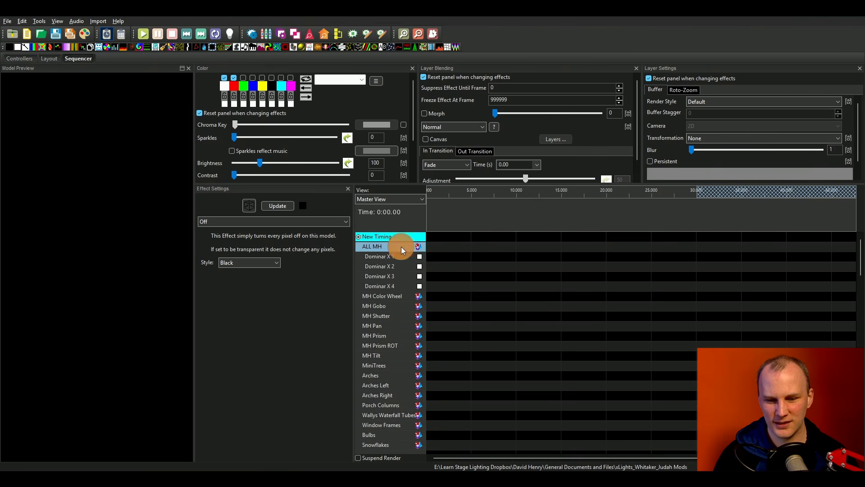
pyautogui.doubleClick(401, 248)
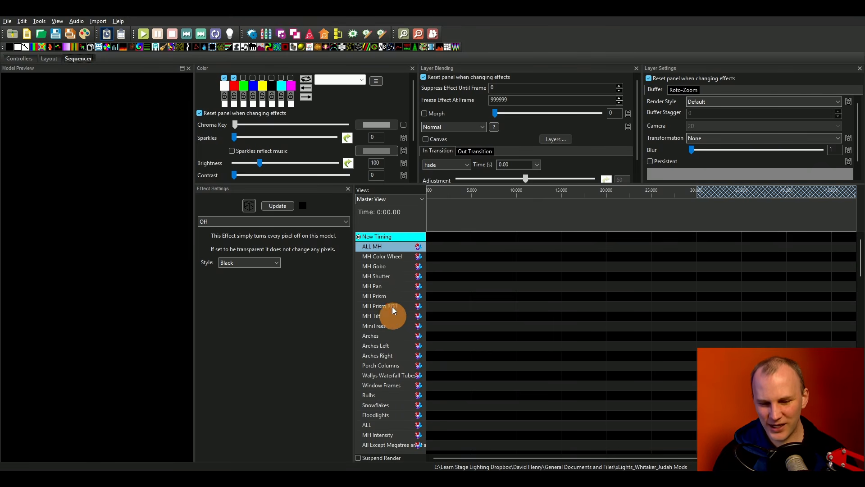
pyautogui.doubleClick(386, 247)
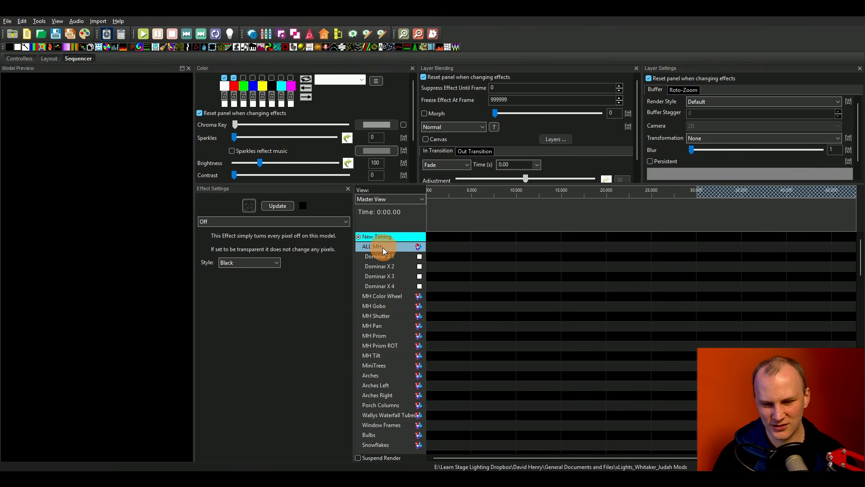
pyautogui.doubleClick(393, 247)
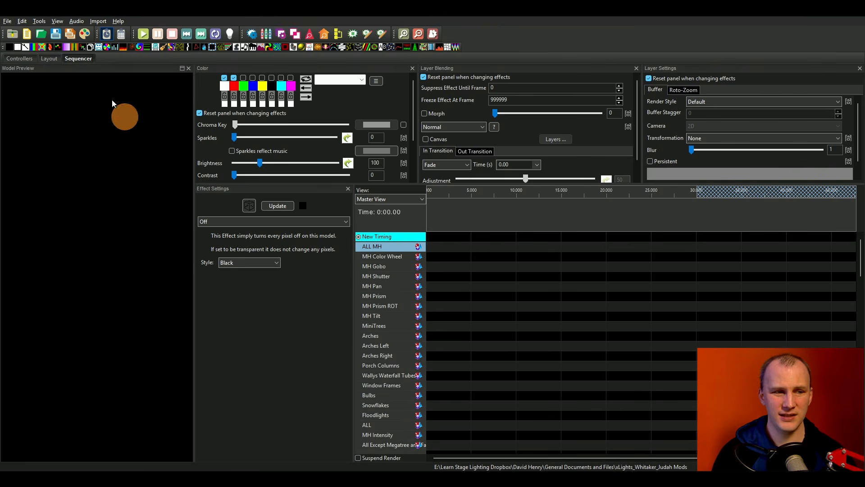
# Step: Reset the sequencer's window arrangement to its defaults
pyautogui.click(40, 21)
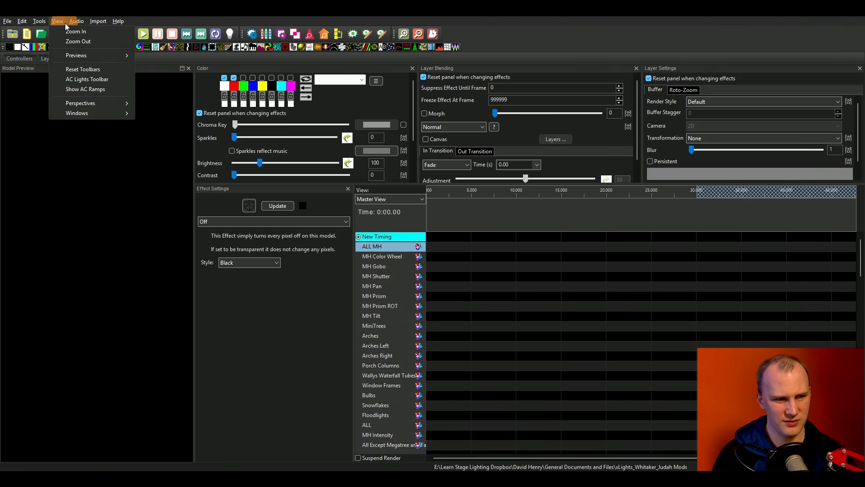
pyautogui.click(57, 21)
pyautogui.click(58, 22)
pyautogui.click(86, 117)
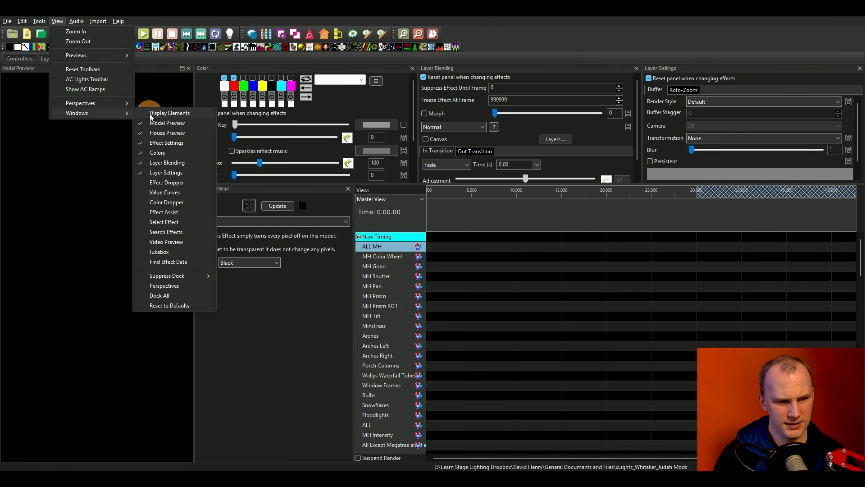
pyautogui.click(196, 305)
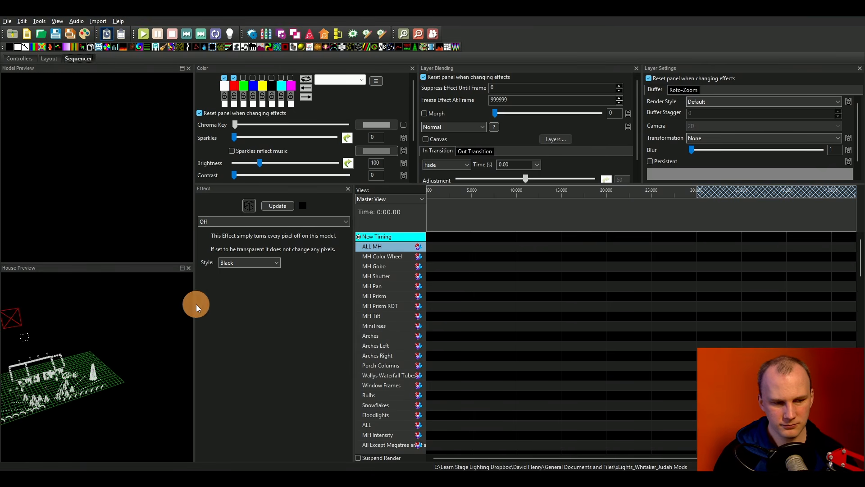
# Step: Frame the house and its moving heads from the front in the House Preview
pyautogui.moveTo(85, 339); pyautogui.dragTo(26, 367)
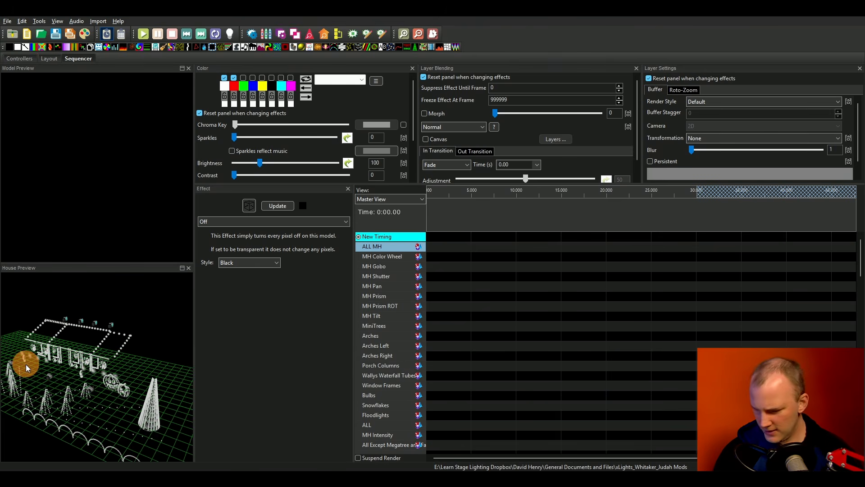
pyautogui.click(90, 329)
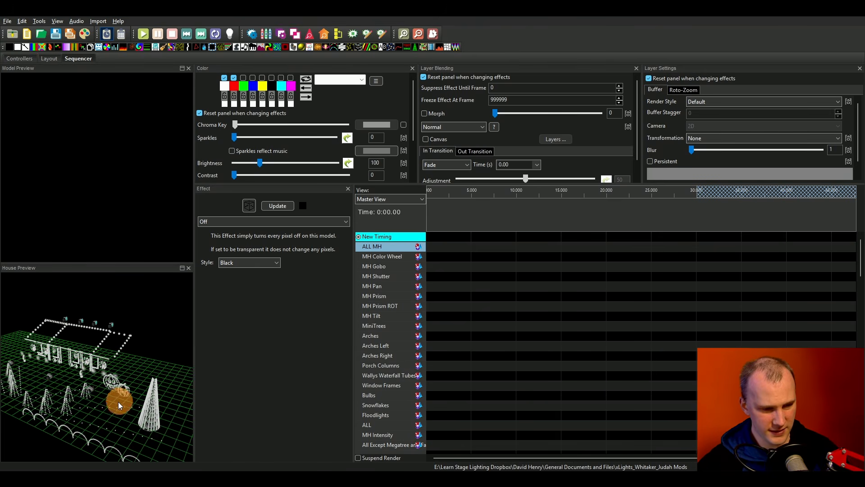
pyautogui.moveTo(10, 347); pyautogui.dragTo(163, 393)
pyautogui.moveTo(27, 335); pyautogui.dragTo(57, 270)
pyautogui.click(27, 376)
pyautogui.moveTo(28, 376); pyautogui.dragTo(86, 377)
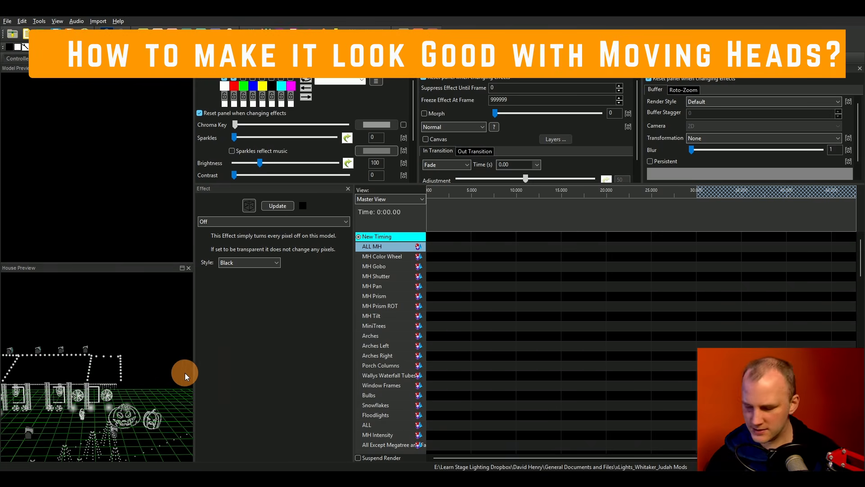
pyautogui.moveTo(57, 357); pyautogui.dragTo(196, 331)
pyautogui.moveTo(54, 318); pyautogui.dragTo(174, 339)
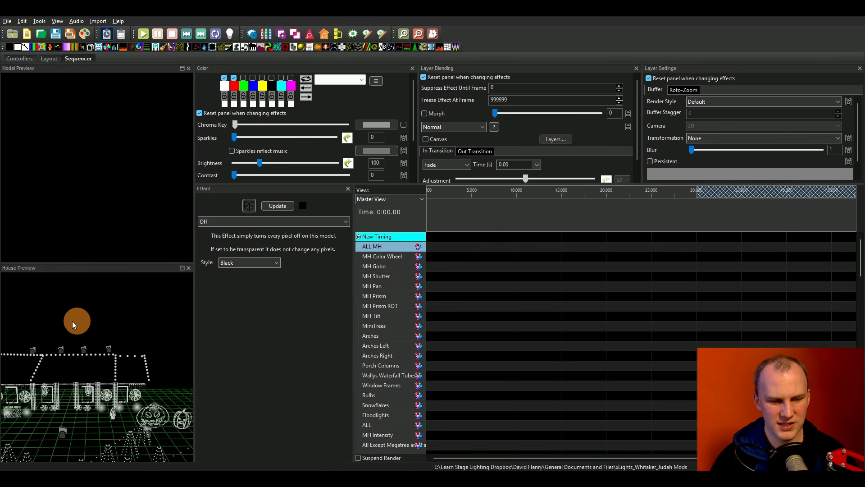
pyautogui.moveTo(52, 331); pyautogui.dragTo(184, 329)
pyautogui.moveTo(49, 339); pyautogui.dragTo(194, 153)
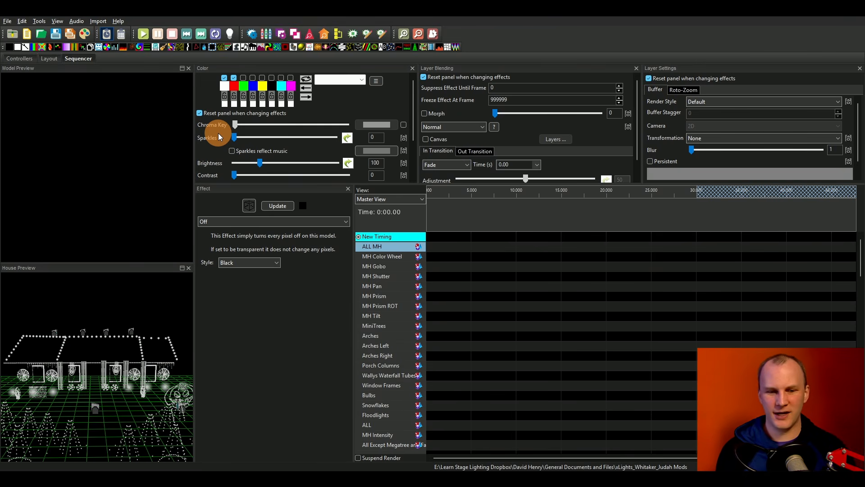
# Step: Inspect the color wheel properties of the Dominar X 1 moving head in the layout
pyautogui.click(54, 59)
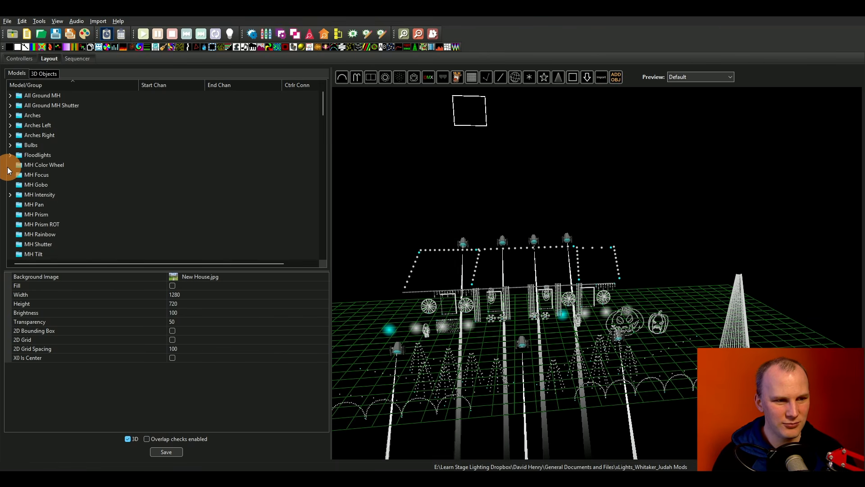
pyautogui.scroll(-10, 18, 171)
pyautogui.scroll(-10, 26, 149)
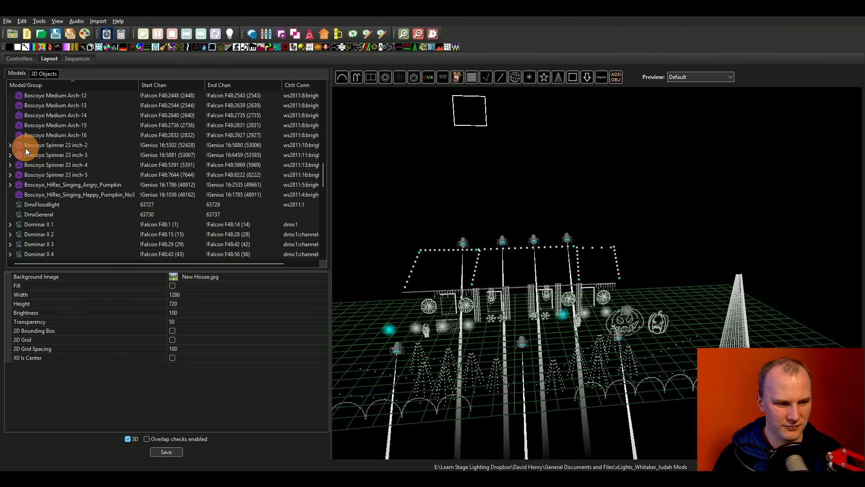
pyautogui.click(50, 165)
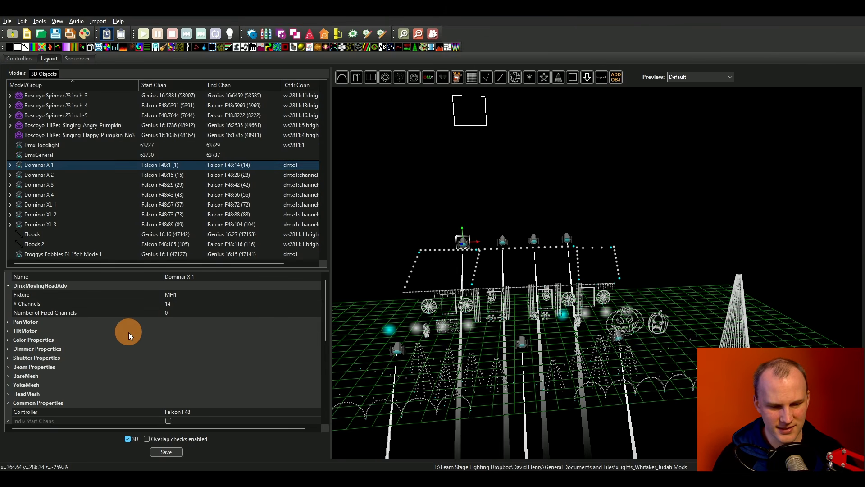
pyautogui.doubleClick(15, 341)
pyautogui.scroll(-3, 104, 360)
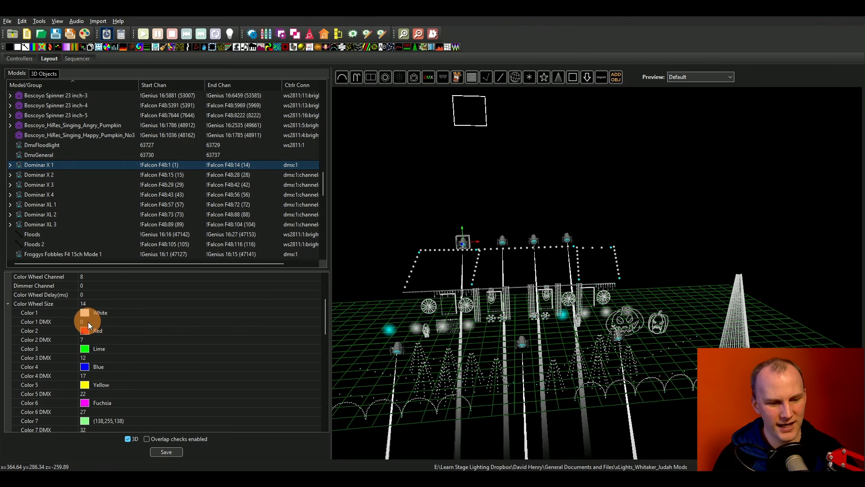
# Step: Add a Moving Head effect to the sequencer's ALL MH row, from 0 to about 8.85 seconds
pyautogui.click(79, 59)
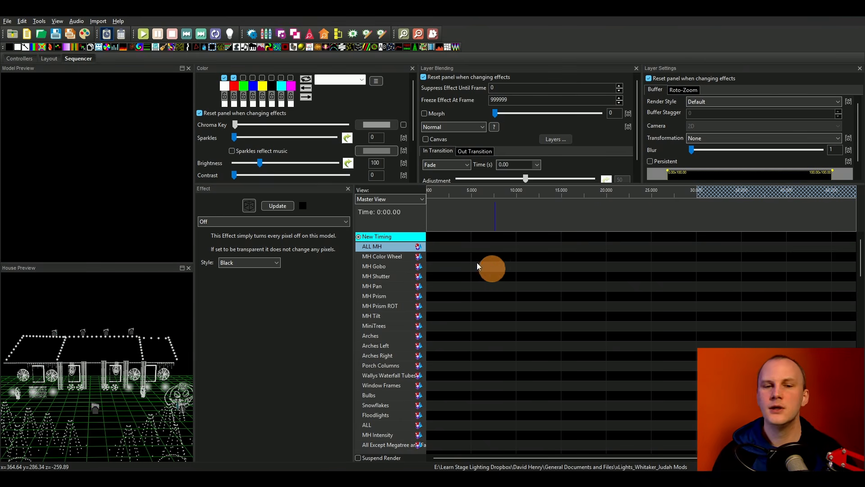
pyautogui.click(238, 47)
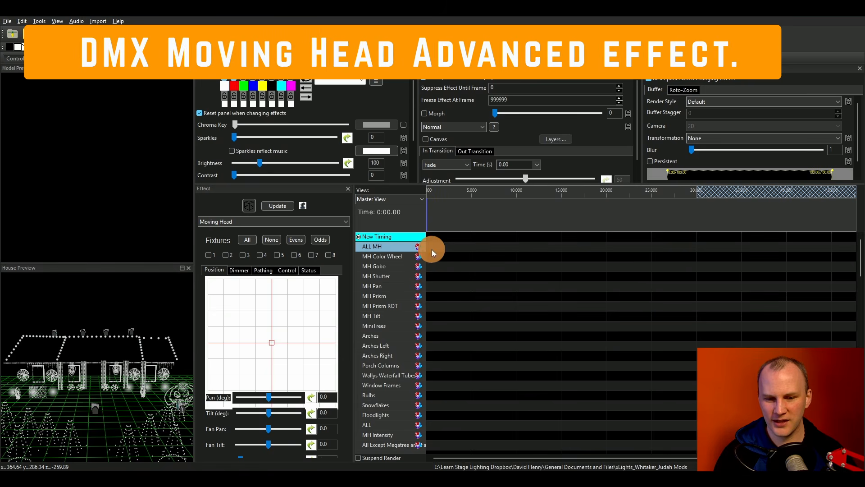
pyautogui.moveTo(432, 250); pyautogui.dragTo(505, 247)
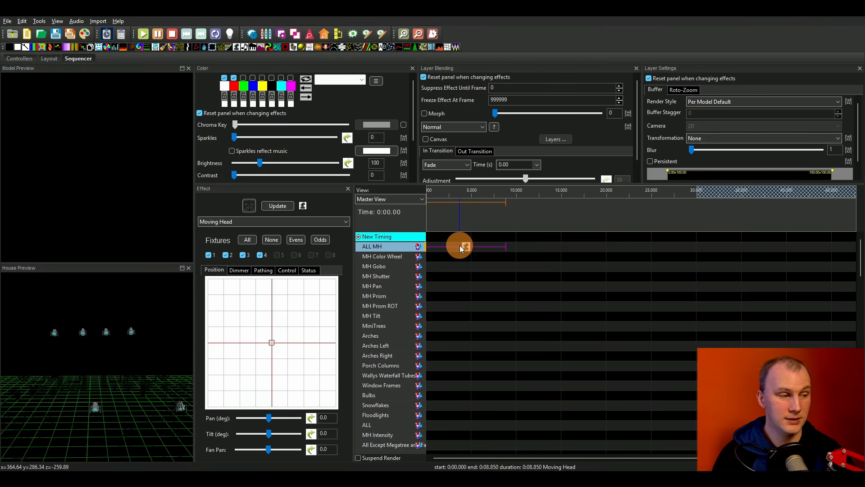
# Step: Add a timing track with a 50ms interval to the sequence
pyautogui.rightClick(400, 237)
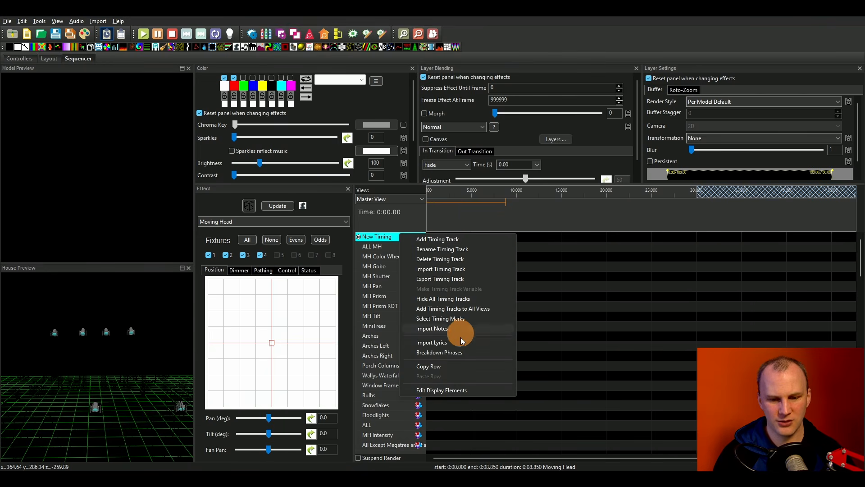
pyautogui.click(435, 239)
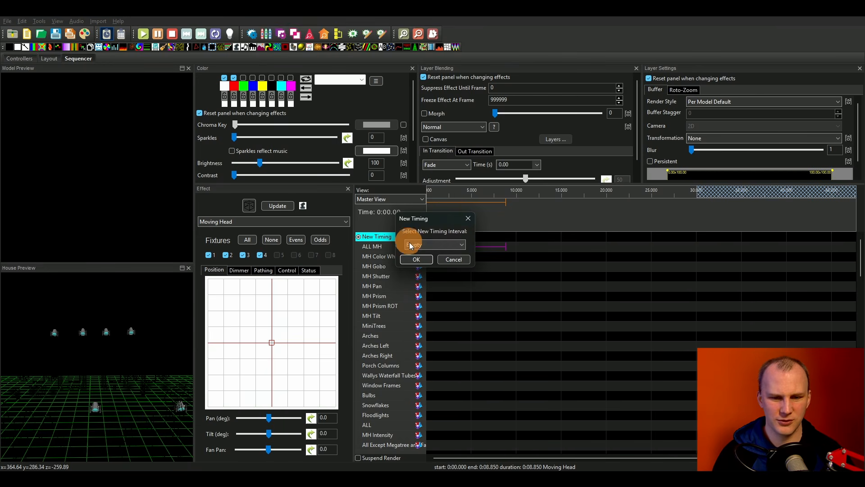
pyautogui.click(412, 246)
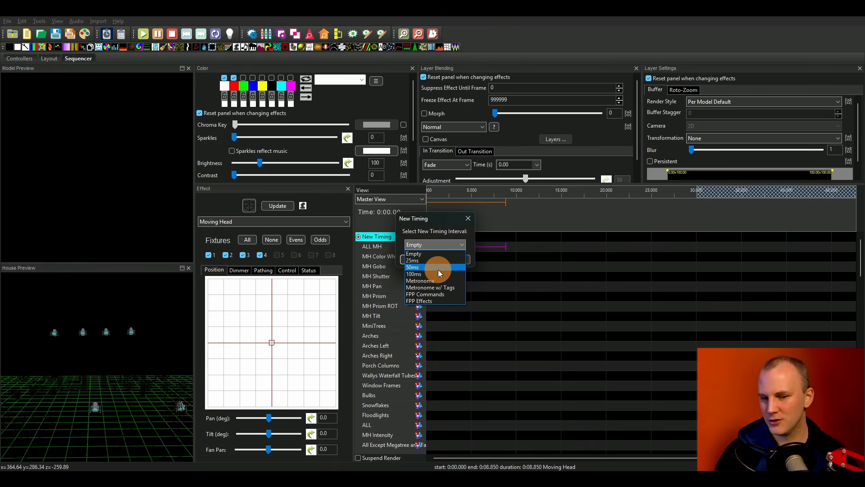
pyautogui.click(438, 268)
pyautogui.click(426, 260)
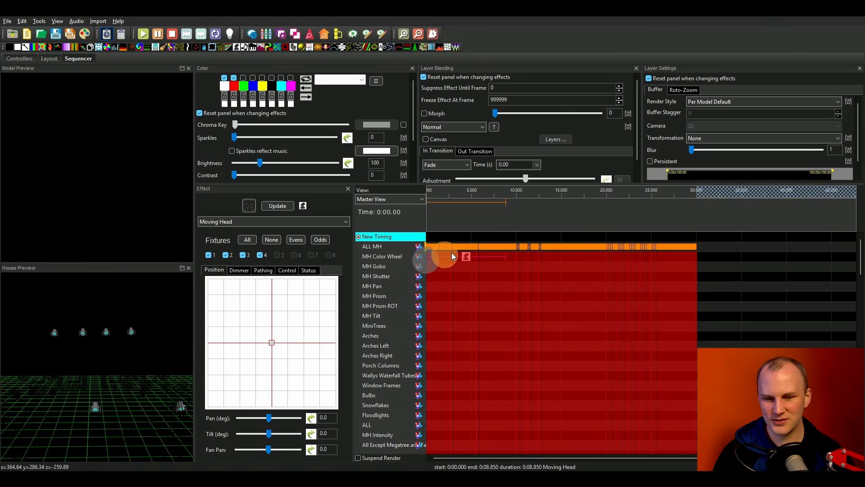
# Step: Select the Moving Head effect on the ALL MH row
pyautogui.click(461, 245)
pyautogui.scroll(4, 454, 247)
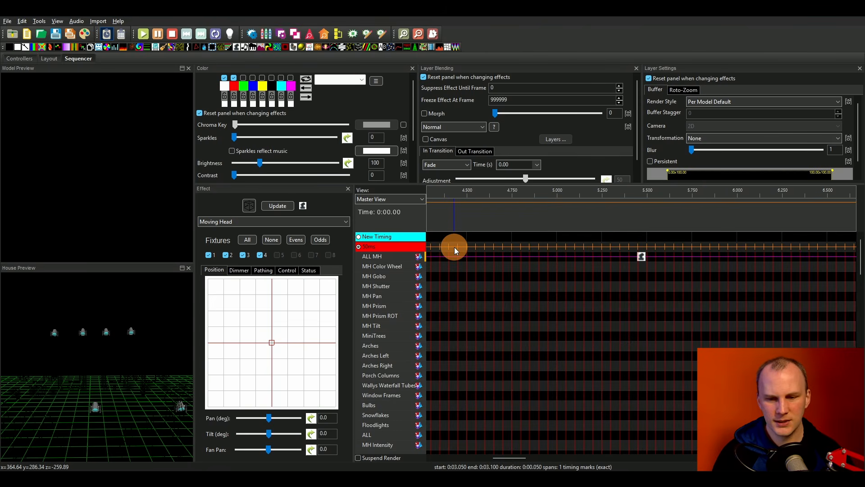
pyautogui.click(642, 256)
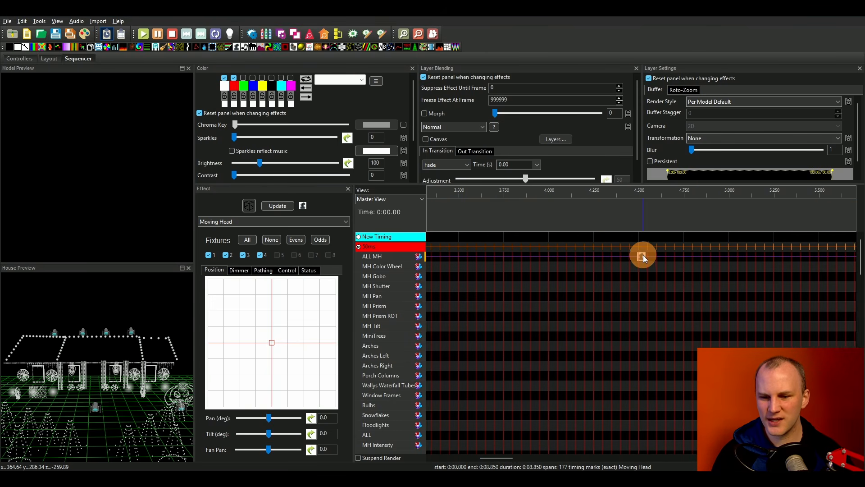
pyautogui.click(642, 257)
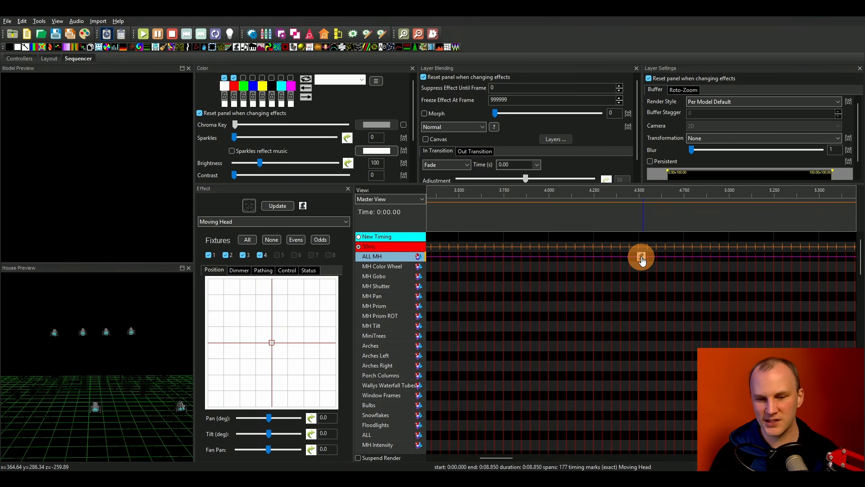
# Step: Check the Fixture number assigned to the Dominar X 1 moving head in the layout, and return to the sequencer
pyautogui.click(640, 263)
pyautogui.click(642, 258)
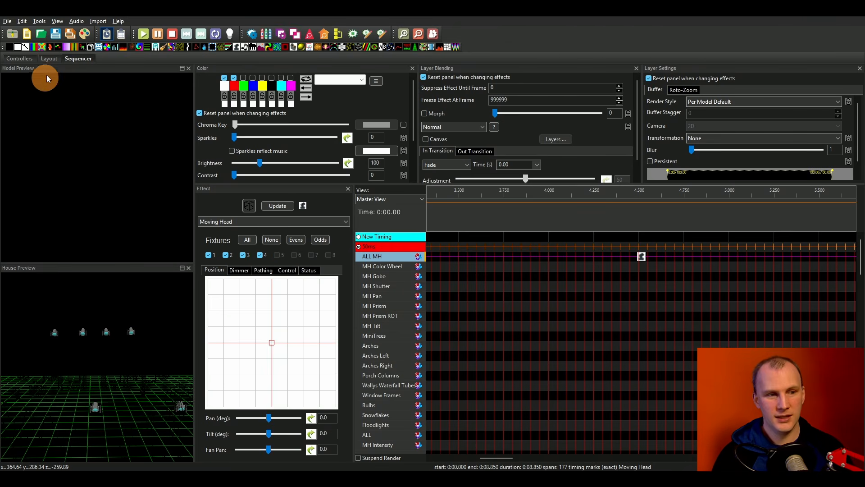
pyautogui.click(48, 58)
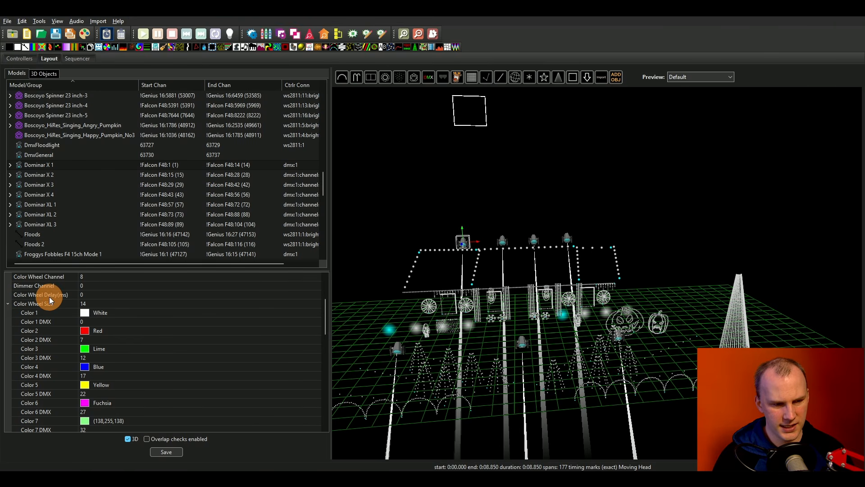
pyautogui.scroll(3, 50, 297)
pyautogui.click(92, 295)
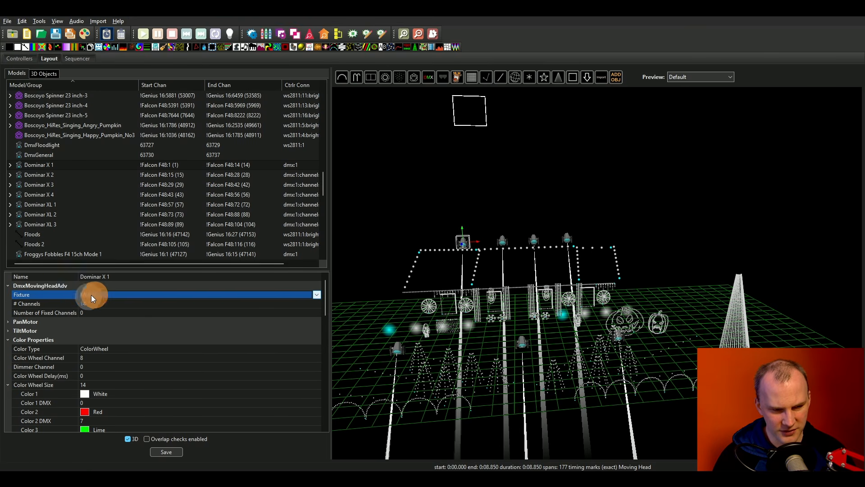
pyautogui.click(105, 297)
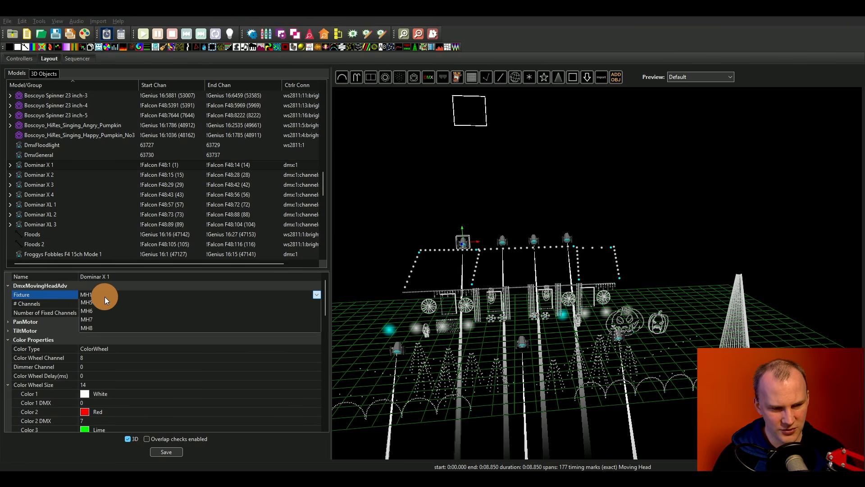
pyautogui.click(105, 296)
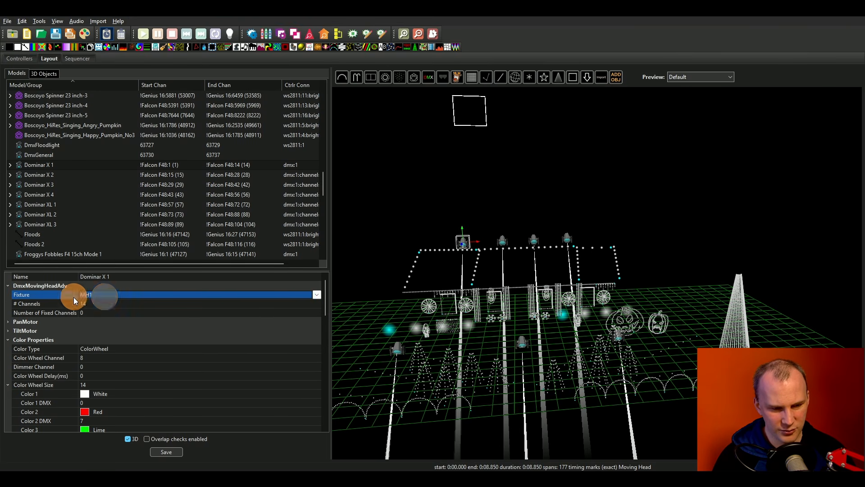
pyautogui.click(79, 57)
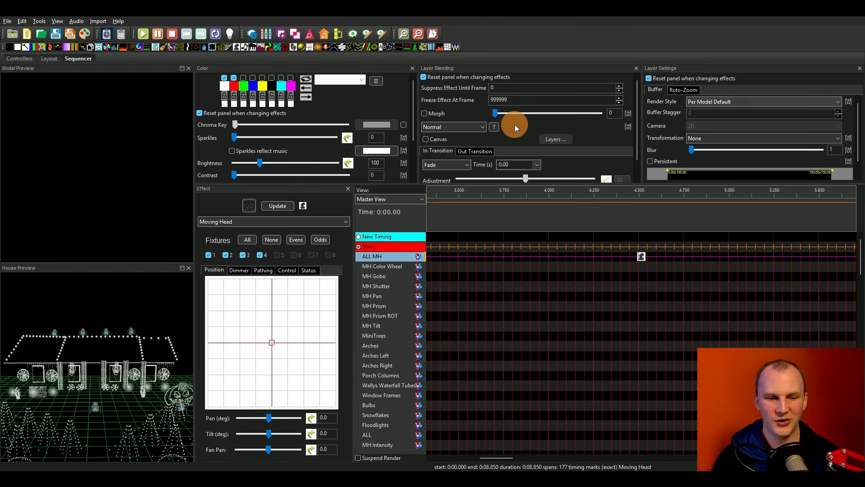
# Step: Aim all fixtures at about -7.6° pan and 90° tilt, and expand the ALL MH group's models
pyautogui.click(225, 255)
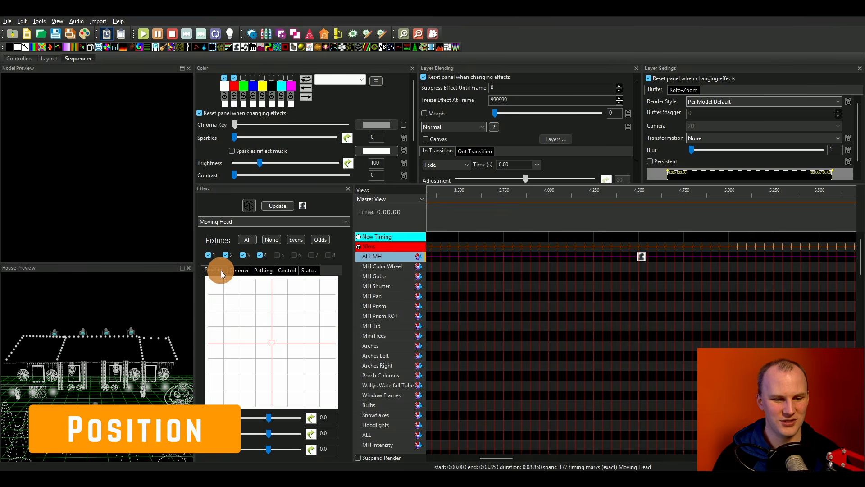
pyautogui.moveTo(271, 322); pyautogui.dragTo(269, 375)
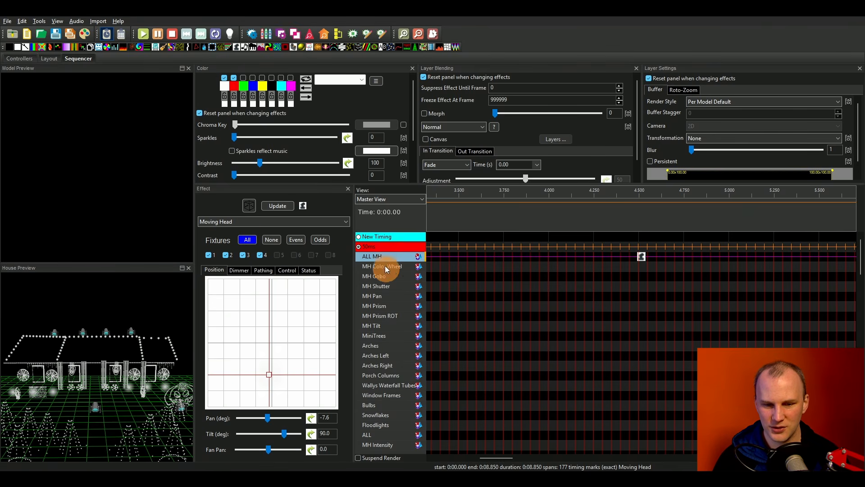
pyautogui.doubleClick(382, 255)
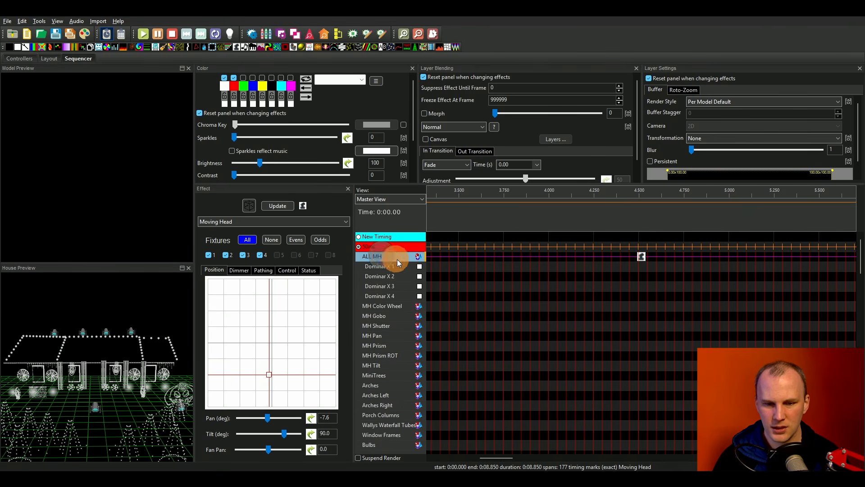
# Step: Shorten the Moving Head effect on the ALL MH row so it ends at about 4.75 seconds
pyautogui.click(640, 256)
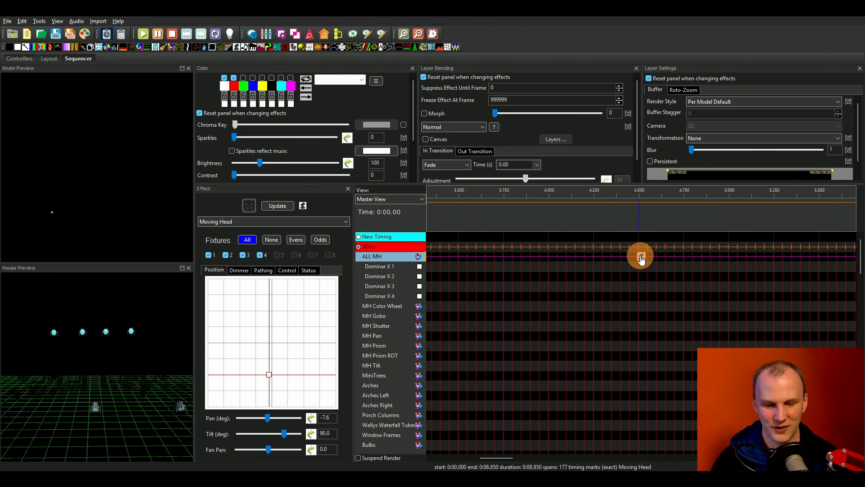
pyautogui.scroll(-5, 693, 286)
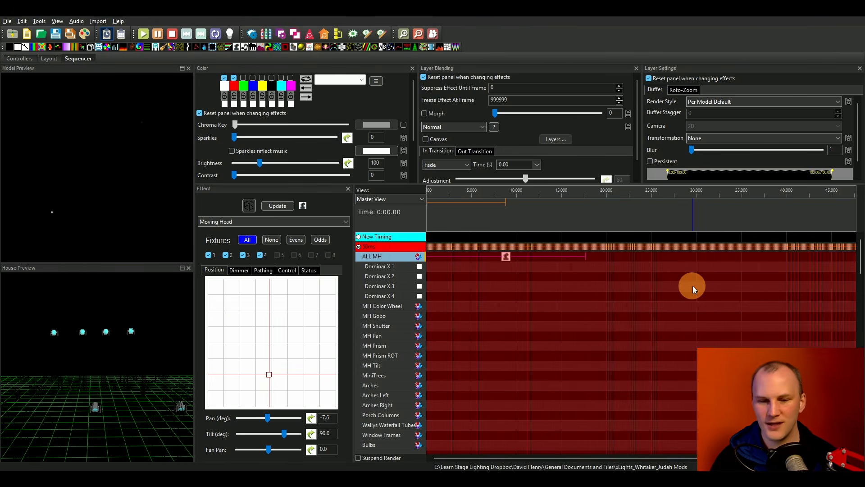
pyautogui.scroll(3, 693, 286)
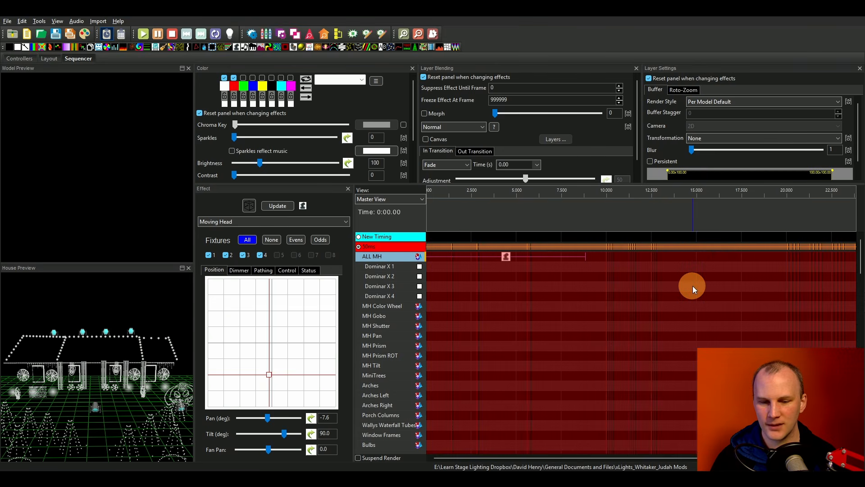
pyautogui.moveTo(585, 255); pyautogui.dragTo(512, 263)
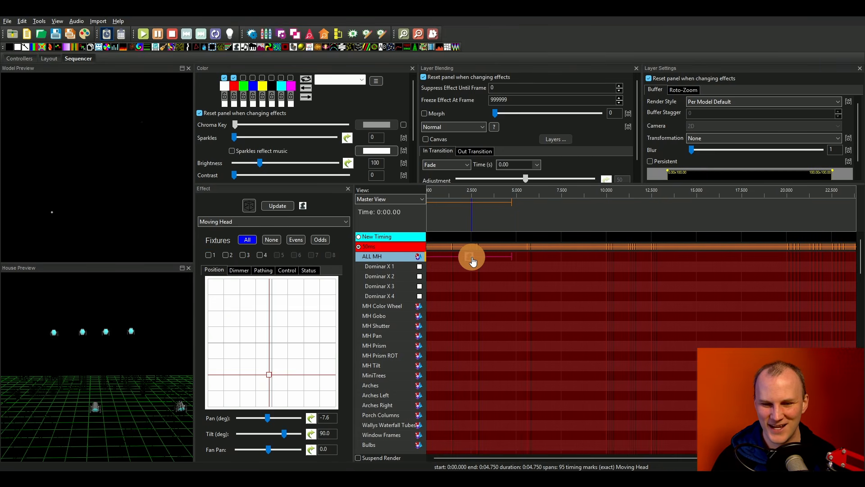
pyautogui.scroll(2, 473, 262)
pyautogui.scroll(2, 472, 261)
pyautogui.scroll(-4, 469, 259)
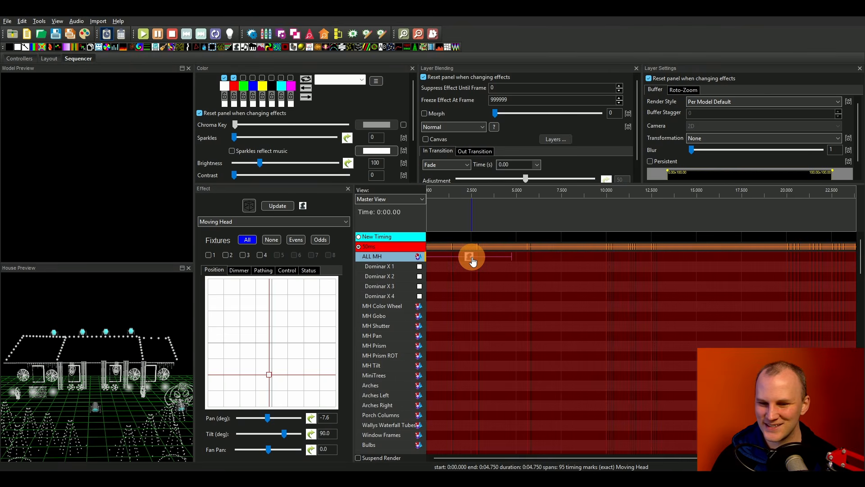
pyautogui.click(469, 256)
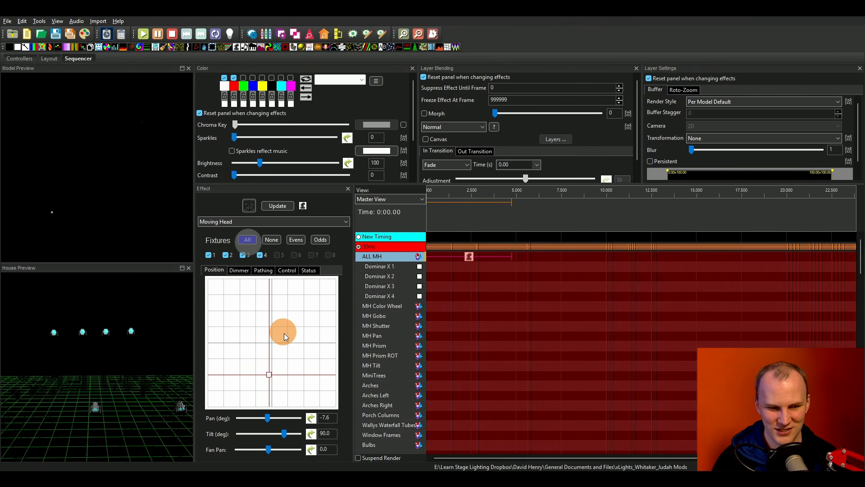
# Step: Position all fixtures of the effect at 0° pan and about 63.4° tilt
pyautogui.click(248, 240)
pyautogui.moveTo(269, 374)
pyautogui.mouseDown()
pyautogui.moveTo(272, 343)
pyautogui.moveTo(273, 364)
pyautogui.mouseUp()
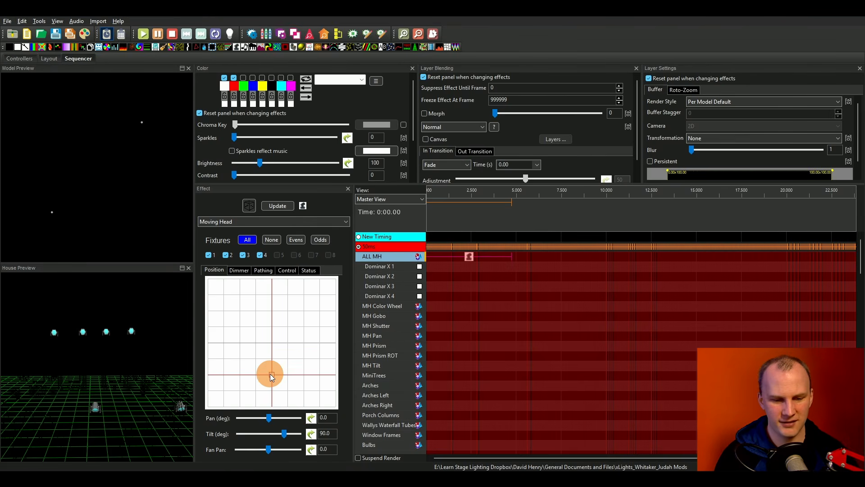
pyautogui.moveTo(271, 364); pyautogui.dragTo(272, 368)
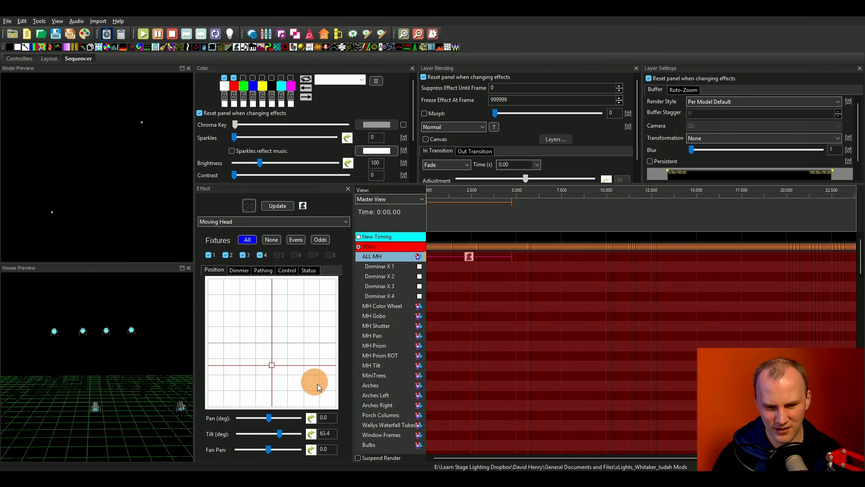
# Step: Try a small Fan Pan offset on the fixtures, and reset Fan Pan to 0
pyautogui.moveTo(350, 404); pyautogui.dragTo(361, 408)
pyautogui.scroll(-3, 295, 426)
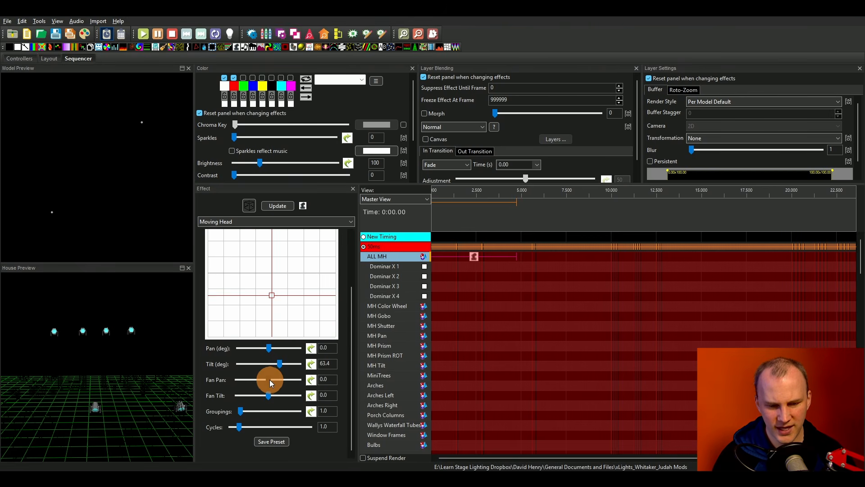
pyautogui.moveTo(269, 379)
pyautogui.mouseDown()
pyautogui.moveTo(277, 379)
pyautogui.moveTo(257, 379)
pyautogui.moveTo(270, 380)
pyautogui.mouseUp()
pyautogui.click(327, 381)
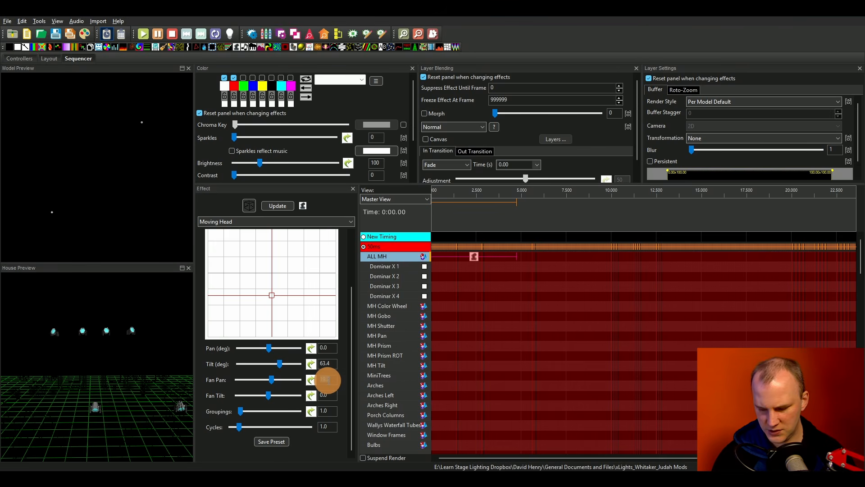
pyautogui.write('0')
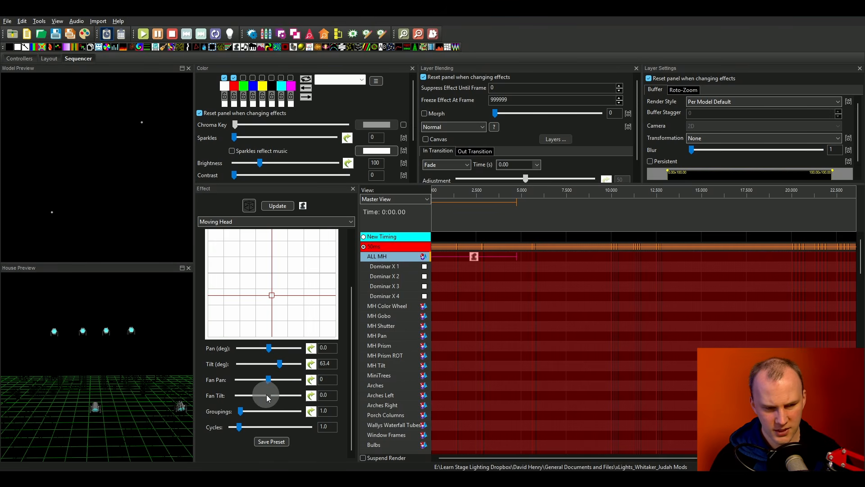
# Step: Try a Fan Tilt of about -22.6 on the fixtures, and reset Fan Tilt to 0
pyautogui.moveTo(266, 394)
pyautogui.mouseDown()
pyautogui.moveTo(281, 397)
pyautogui.moveTo(269, 392)
pyautogui.mouseUp()
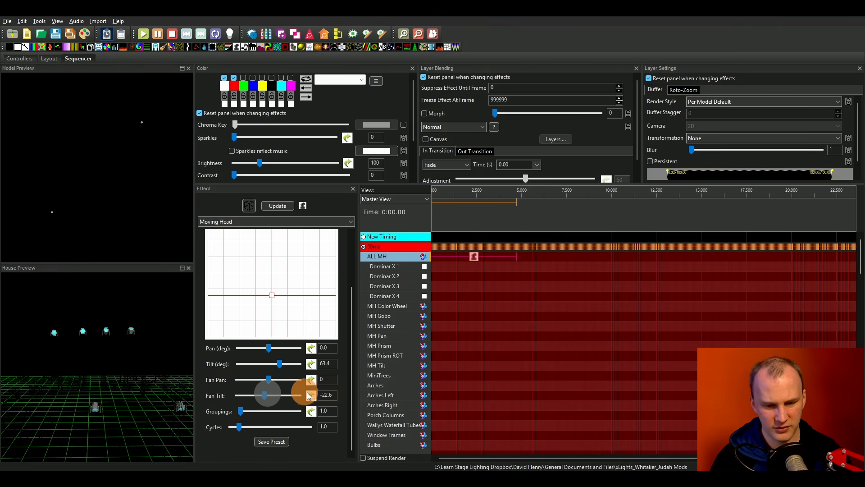
pyautogui.click(322, 395)
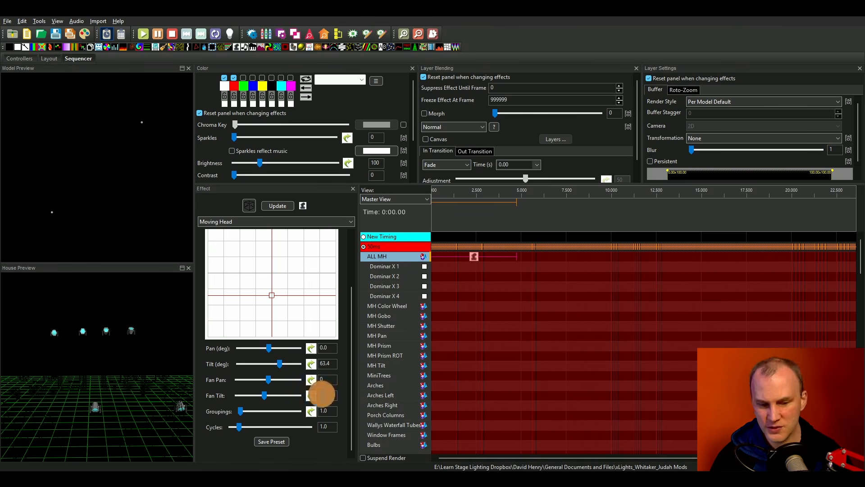
pyautogui.doubleClick(322, 395)
pyautogui.write('0')
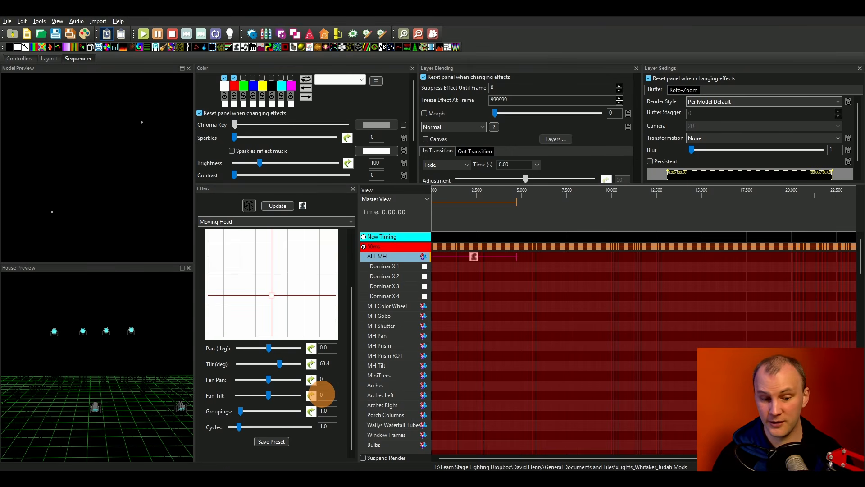
# Step: Set Fan Pan to about 36, and try Groupings at 2 before returning it to 1
pyautogui.moveTo(269, 380); pyautogui.dragTo(275, 380)
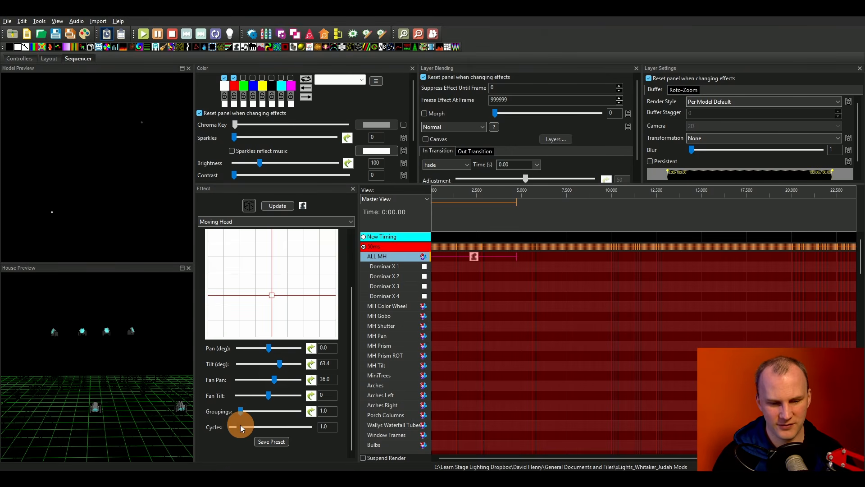
pyautogui.click(255, 410)
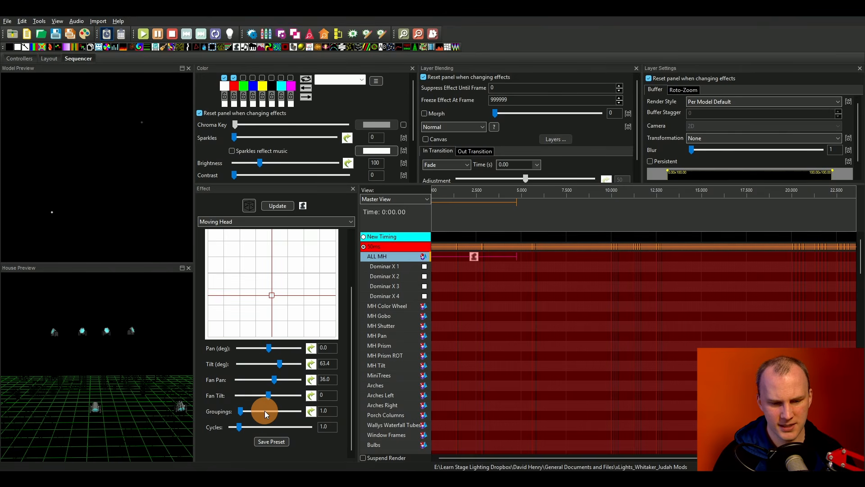
pyautogui.click(265, 412)
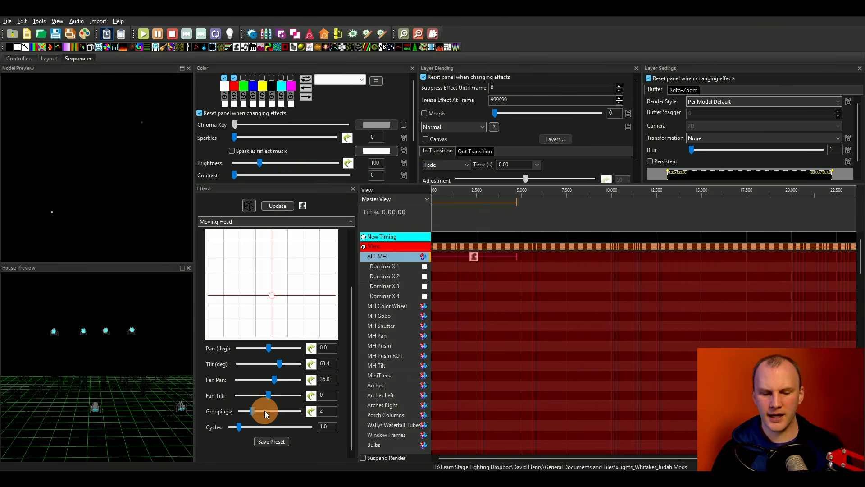
pyautogui.moveTo(257, 410); pyautogui.dragTo(231, 412)
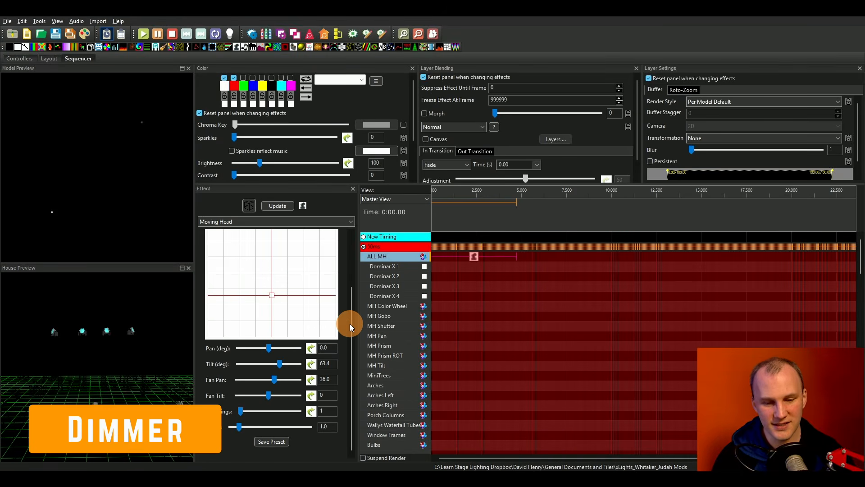
# Step: Open the Moving Head effect's Dimmer settings and examine the curve and available presets
pyautogui.moveTo(349, 324); pyautogui.dragTo(340, 266)
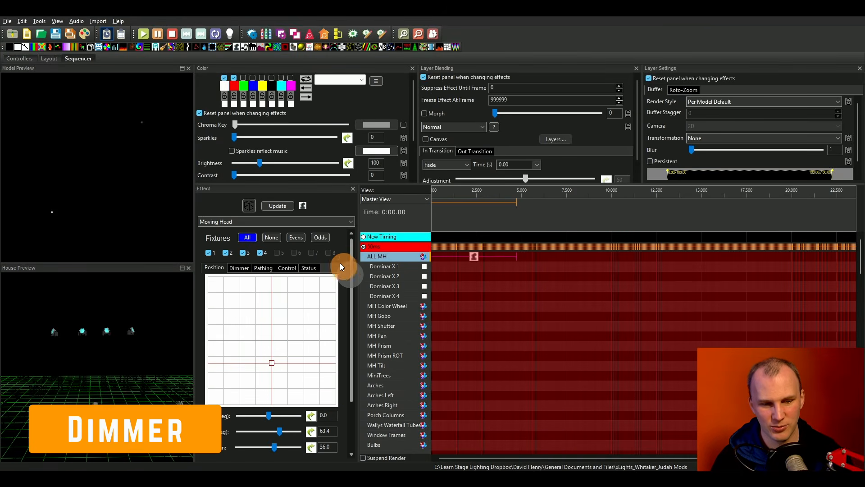
pyautogui.click(240, 268)
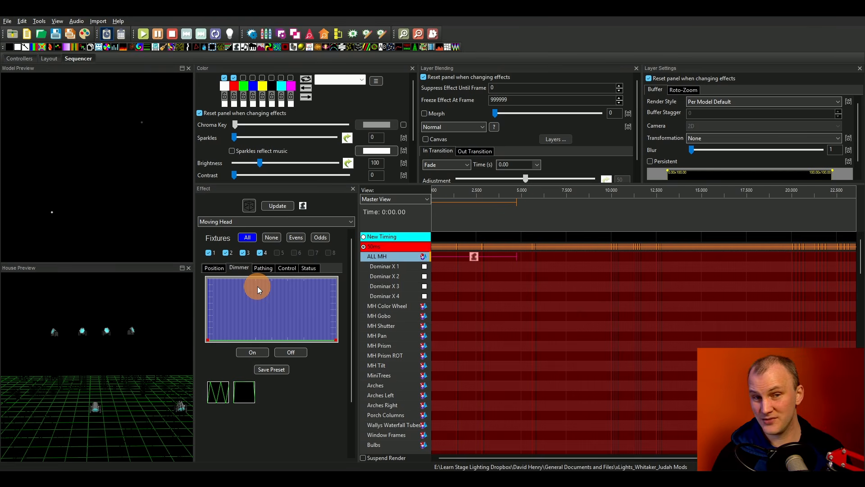
pyautogui.scroll(1, 277, 301)
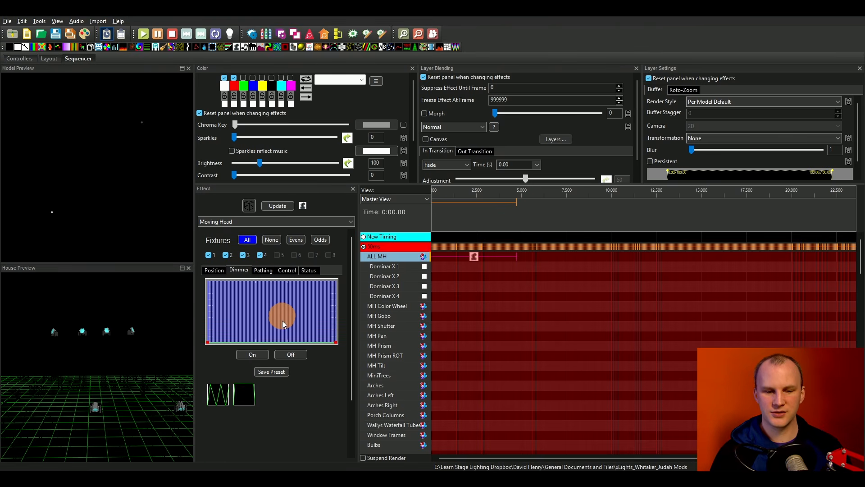
pyautogui.scroll(-2, 353, 385)
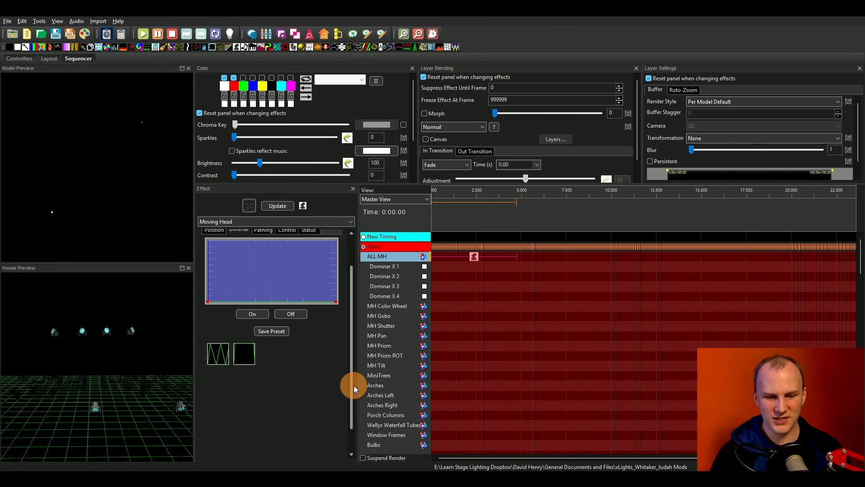
pyautogui.scroll(2, 353, 385)
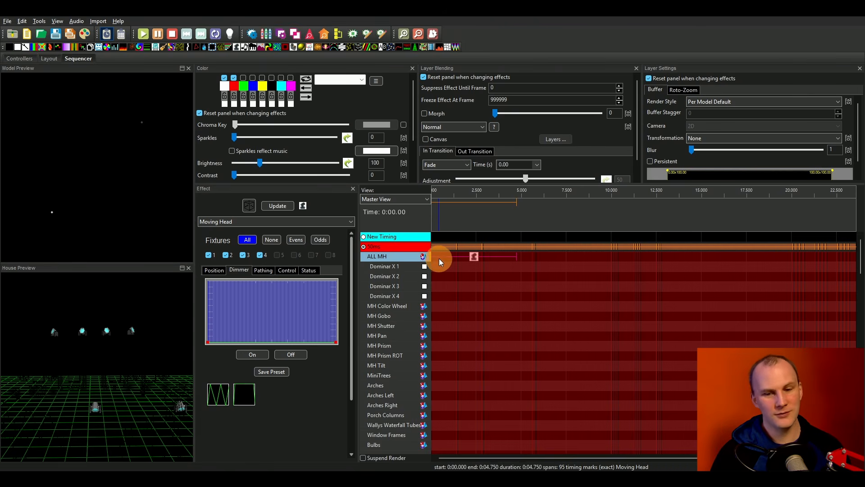
# Step: Try the zigzag and the fade-in/fade-out dimmer presets on all fixtures, and set the dimmer to Off
pyautogui.click(217, 393)
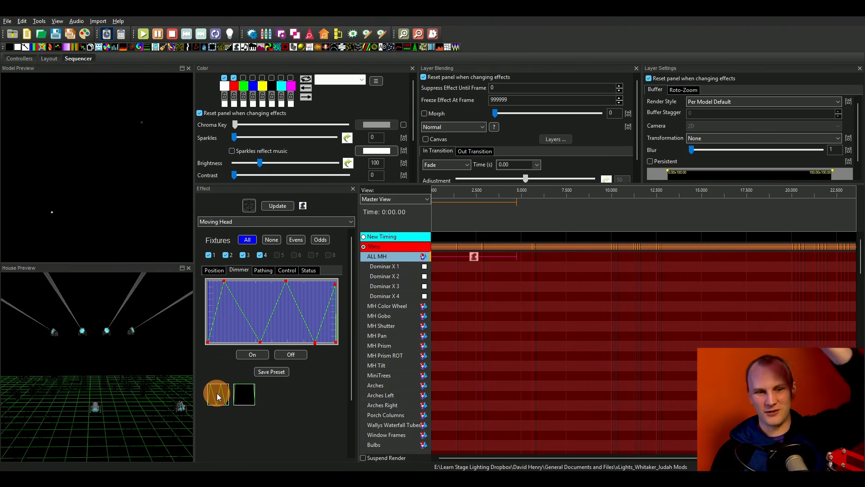
pyautogui.moveTo(232, 394)
pyautogui.mouseDown()
pyautogui.moveTo(260, 378)
pyautogui.moveTo(222, 348)
pyautogui.mouseUp()
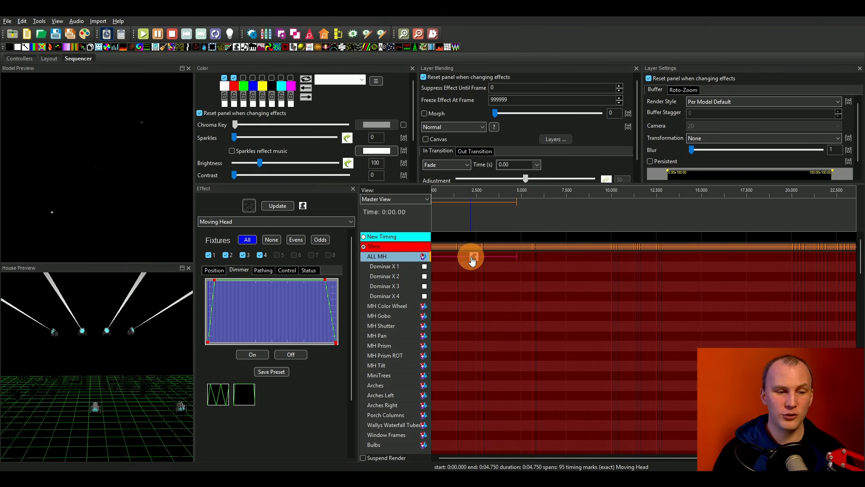
pyautogui.click(301, 351)
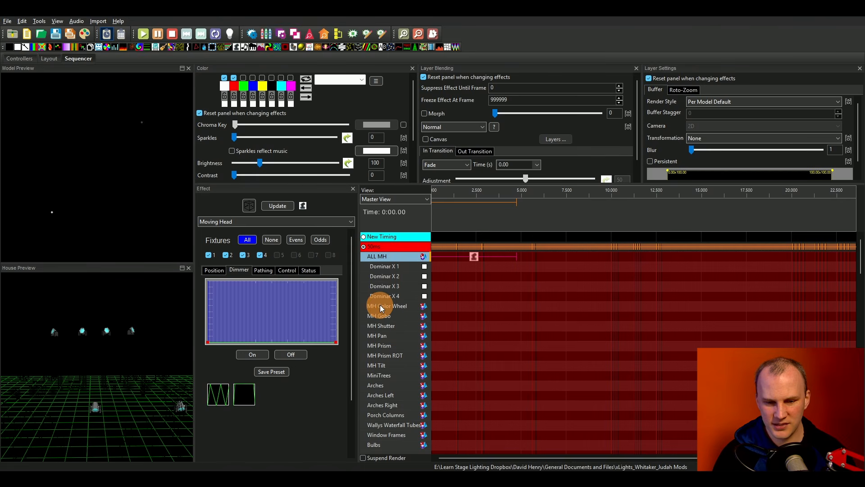
# Step: Collapse the ALL MH group, and expand MH Intensity to examine its Dominar X dimmer submodels before collapsing it again
pyautogui.doubleClick(376, 256)
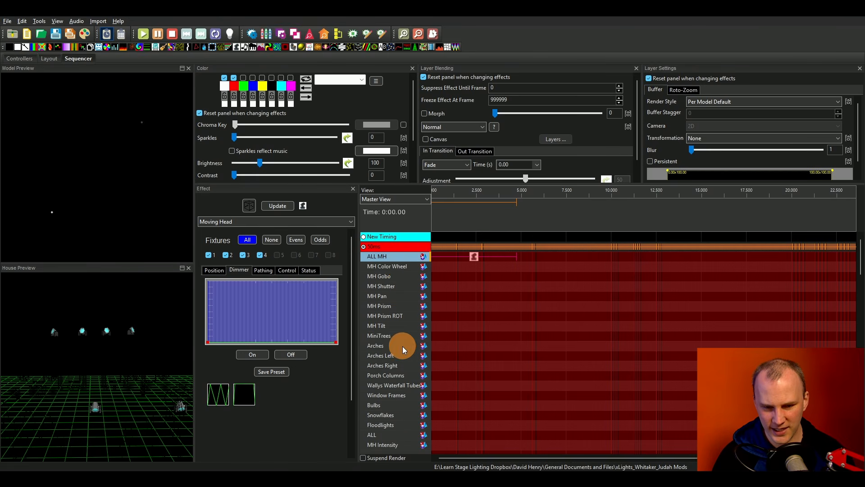
pyautogui.doubleClick(390, 443)
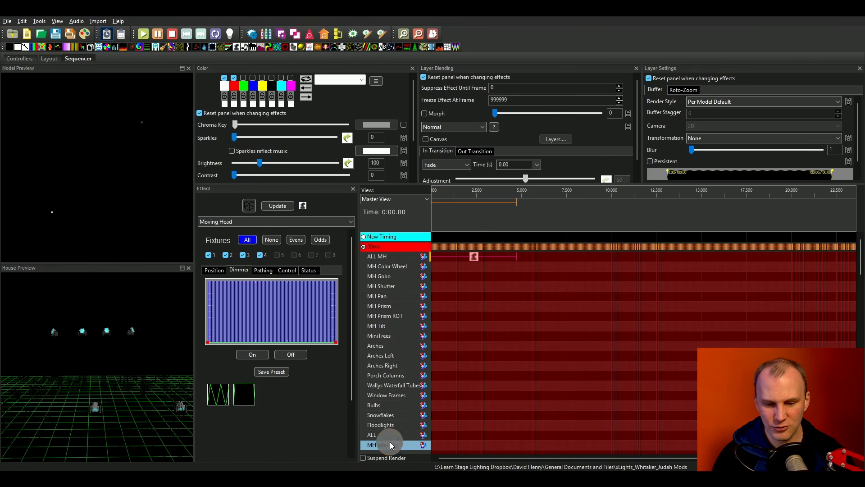
pyautogui.click(392, 415)
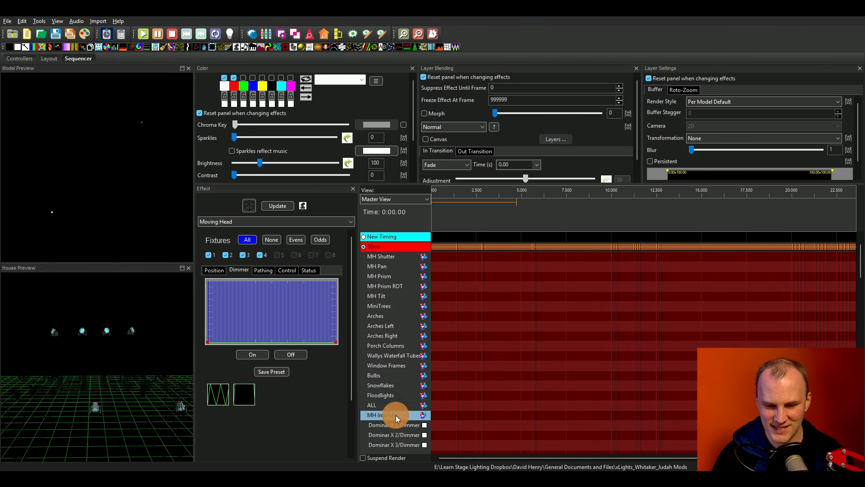
pyautogui.doubleClick(392, 414)
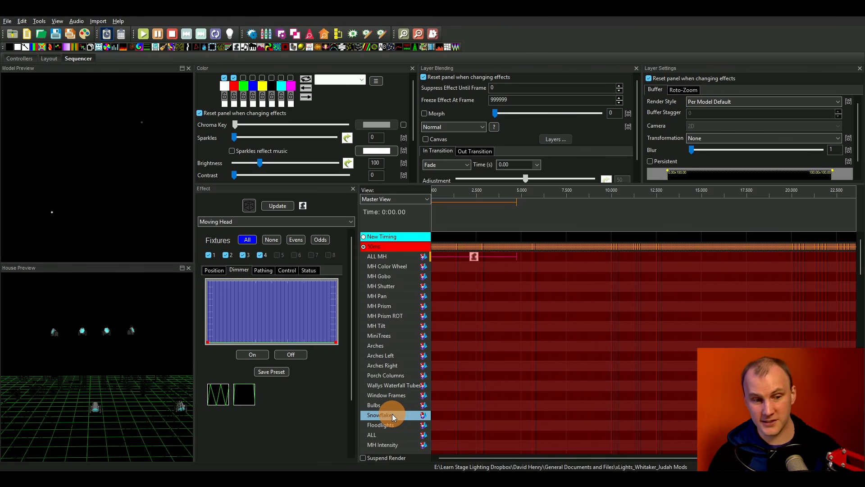
# Step: Try an On effect on the MH Intensity row from 0.900 to 2.500 seconds
pyautogui.scroll(-4, 392, 413)
pyautogui.click(37, 49)
pyautogui.moveTo(22, 46); pyautogui.dragTo(463, 407)
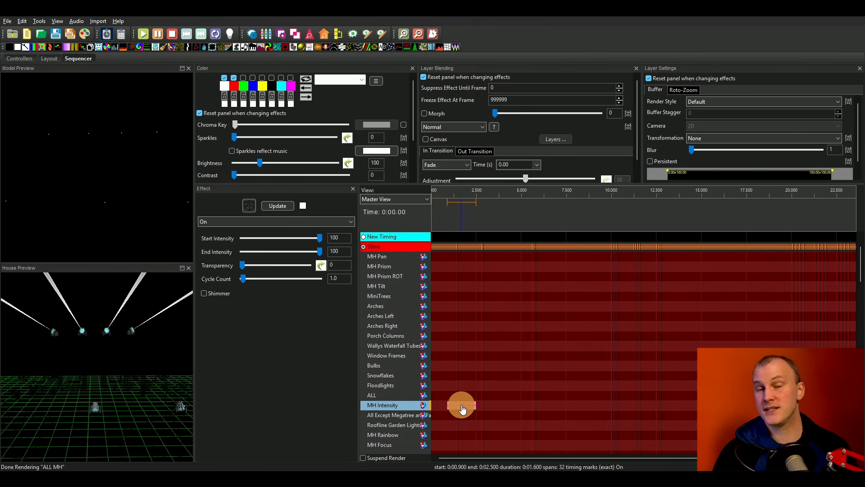
# Step: Select the Moving Head effect on the ALL MH row and apply the zigzag dimmer preset to all four fixtures
pyautogui.scroll(2, 462, 405)
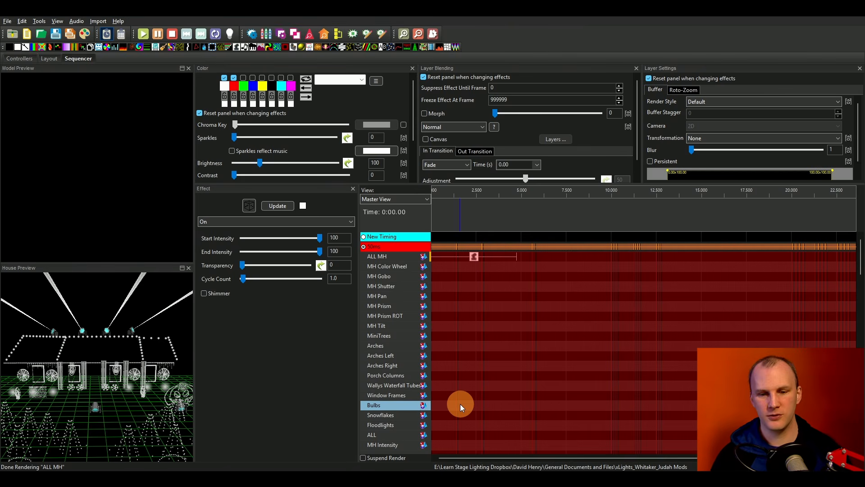
pyautogui.scroll(-1, 471, 261)
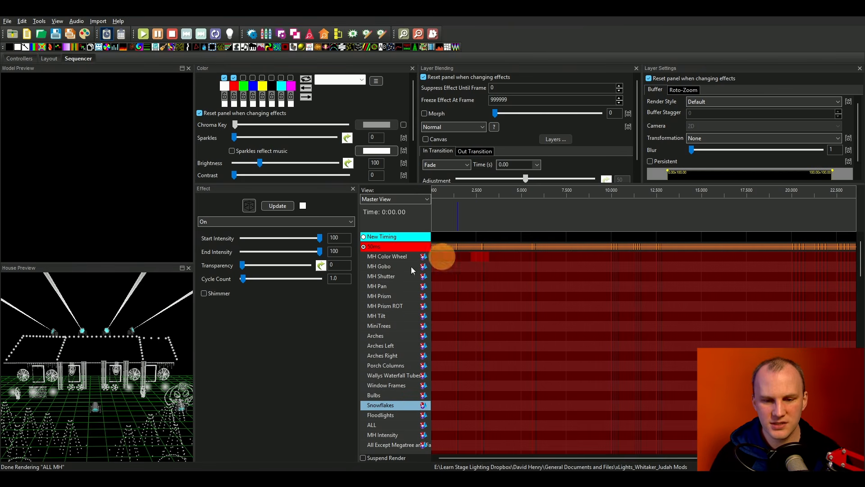
pyautogui.scroll(1, 440, 305)
pyautogui.click(474, 257)
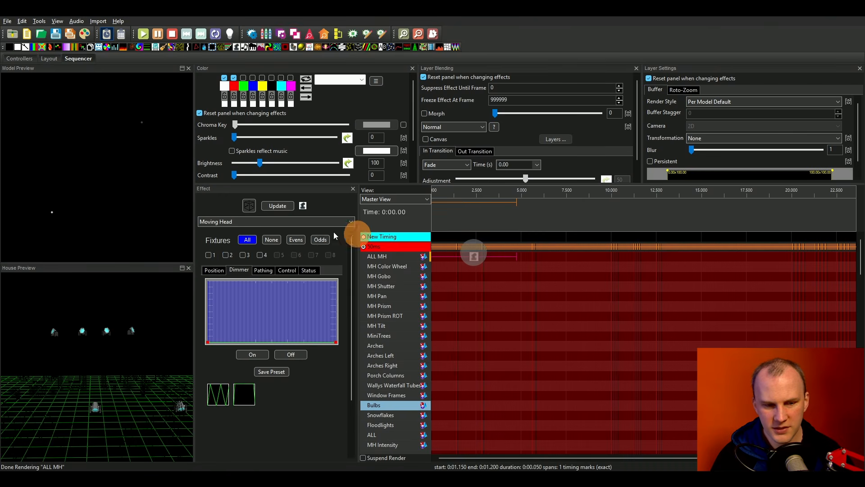
pyautogui.click(224, 393)
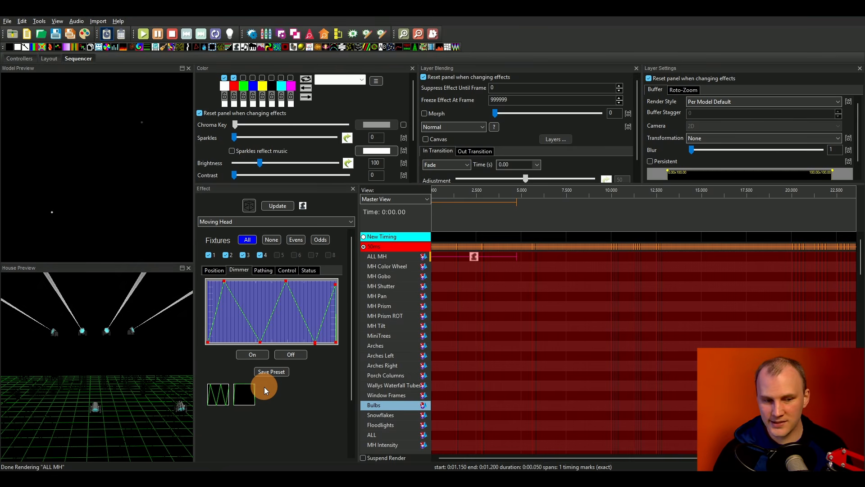
# Step: Try an extra dimmer curve point midway down the first falling slope for fixtures 1 and 3 only, and reselect fixtures 2 and 4
pyautogui.click(227, 255)
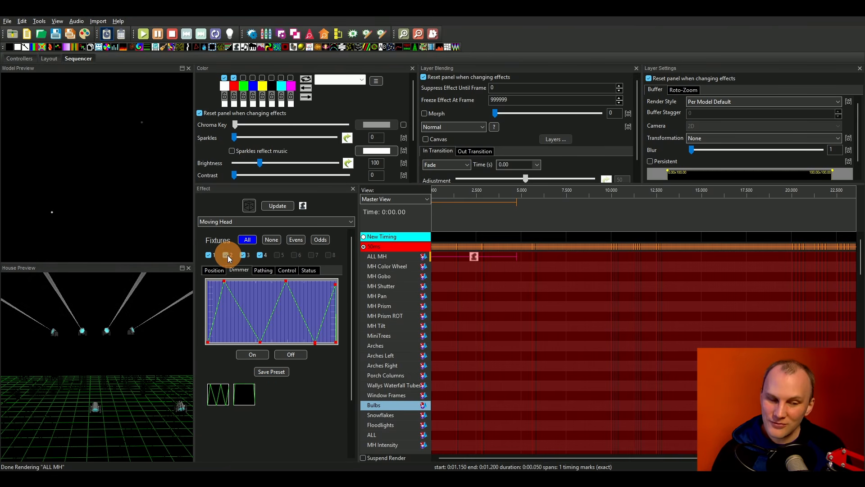
pyautogui.click(259, 255)
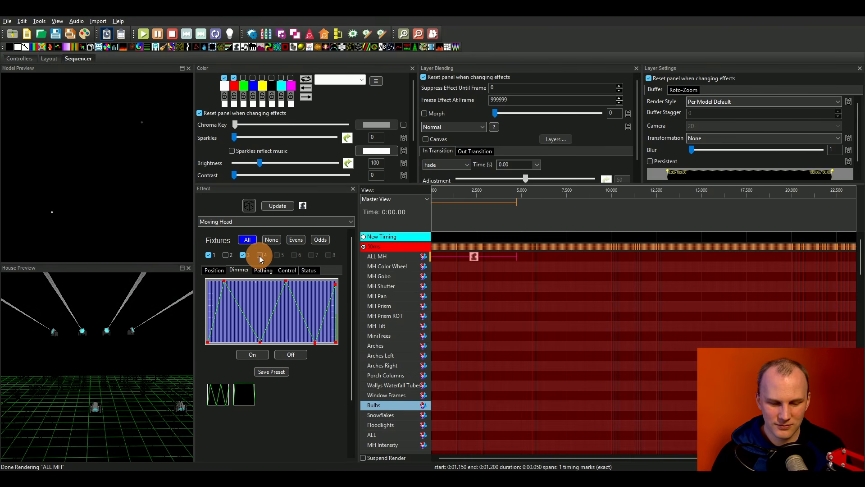
pyautogui.click(224, 281)
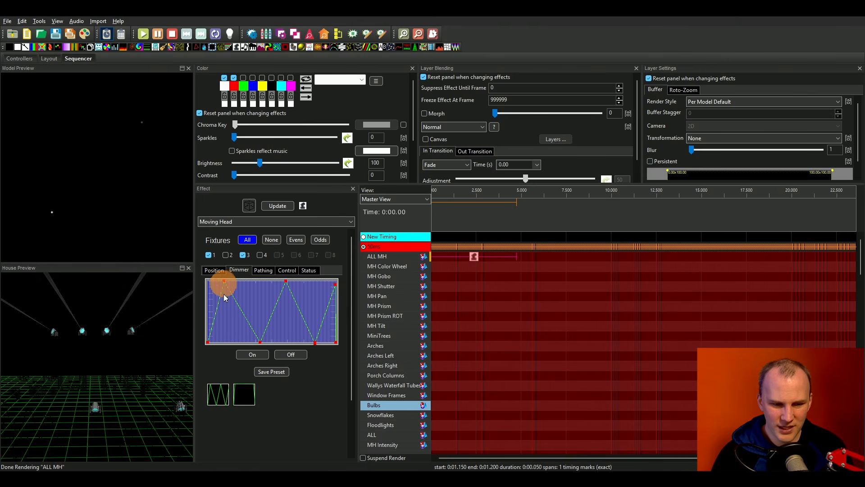
pyautogui.click(206, 340)
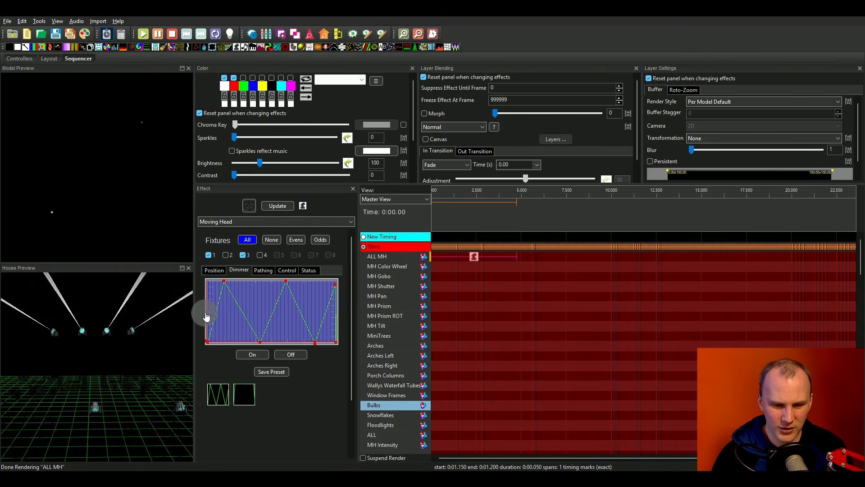
pyautogui.moveTo(207, 342)
pyautogui.mouseDown()
pyautogui.moveTo(265, 326)
pyautogui.moveTo(208, 344)
pyautogui.moveTo(200, 286)
pyautogui.moveTo(212, 338)
pyautogui.mouseUp()
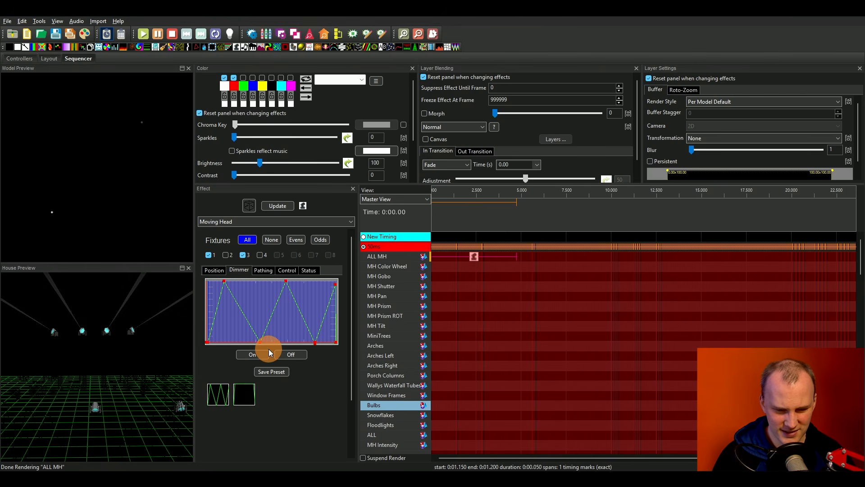
pyautogui.click(248, 306)
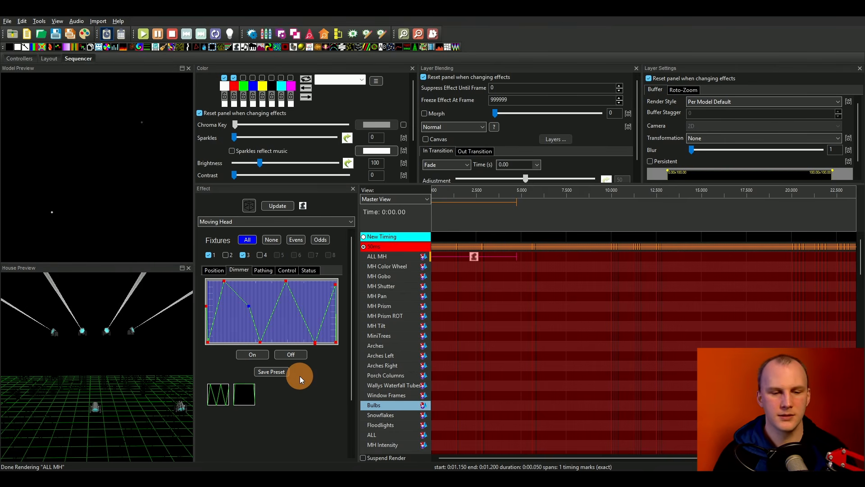
pyautogui.click(226, 255)
pyautogui.click(260, 255)
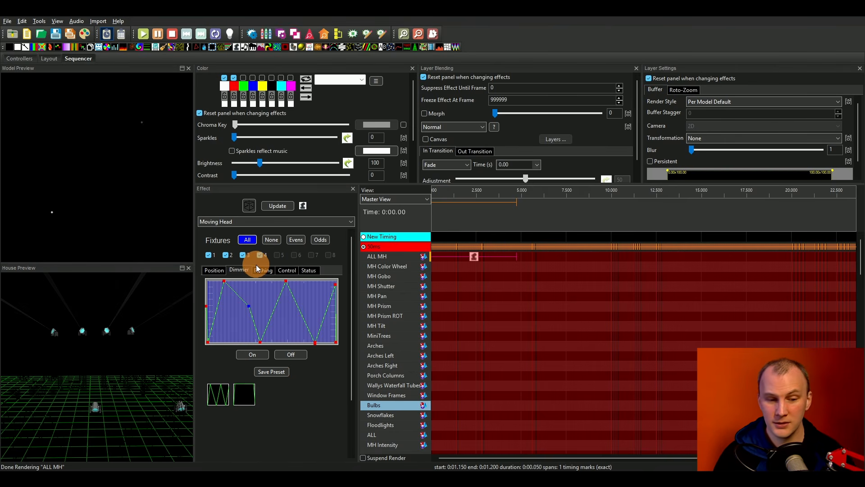
# Step: Sketch trial movement paths for all fixtures in the Pathing settings, ending with a straight horizontal path just below the grid's centre line
pyautogui.click(258, 270)
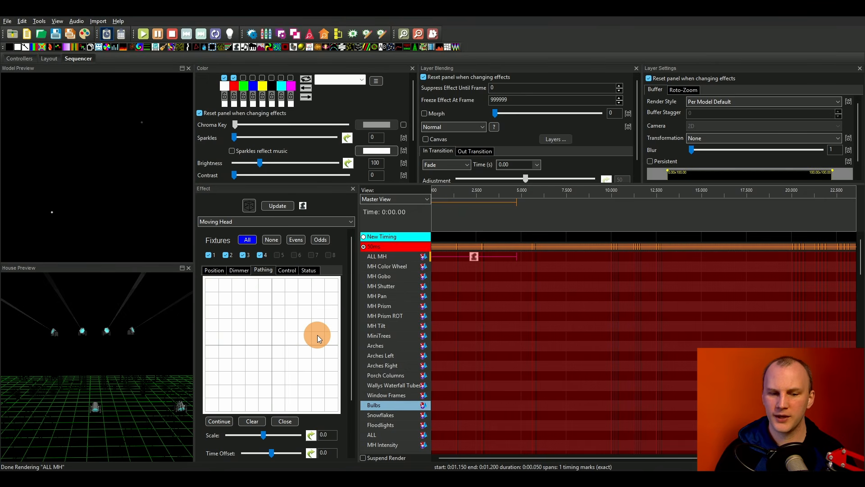
pyautogui.moveTo(317, 334)
pyautogui.mouseDown()
pyautogui.moveTo(223, 336)
pyautogui.moveTo(286, 379)
pyautogui.moveTo(251, 372)
pyautogui.moveTo(274, 333)
pyautogui.moveTo(292, 370)
pyautogui.moveTo(218, 372)
pyautogui.moveTo(323, 371)
pyautogui.mouseUp()
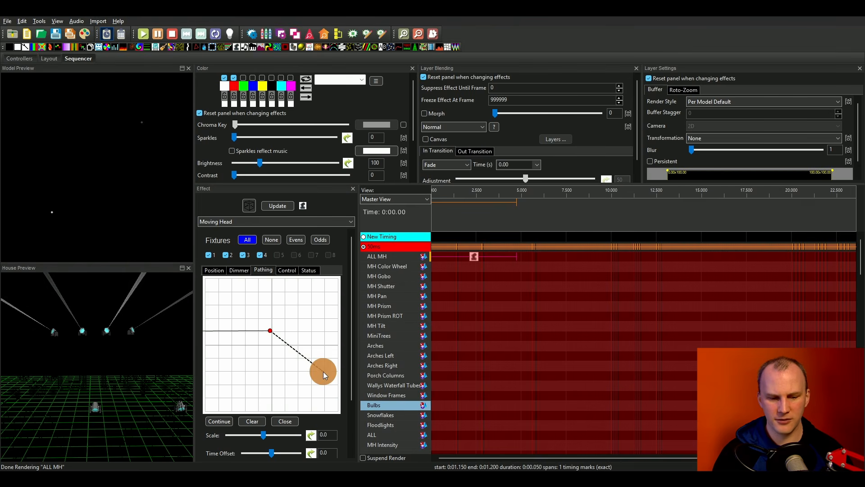
pyautogui.click(292, 420)
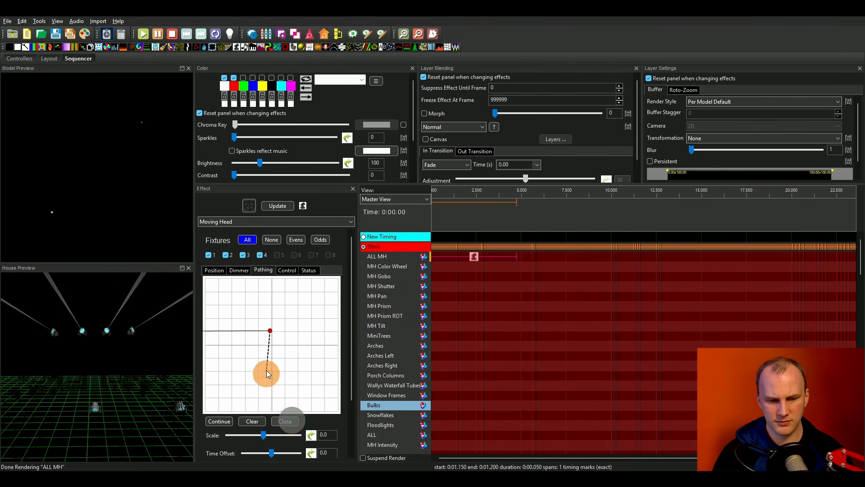
pyautogui.moveTo(267, 370); pyautogui.dragTo(304, 338)
pyautogui.click(180, 339)
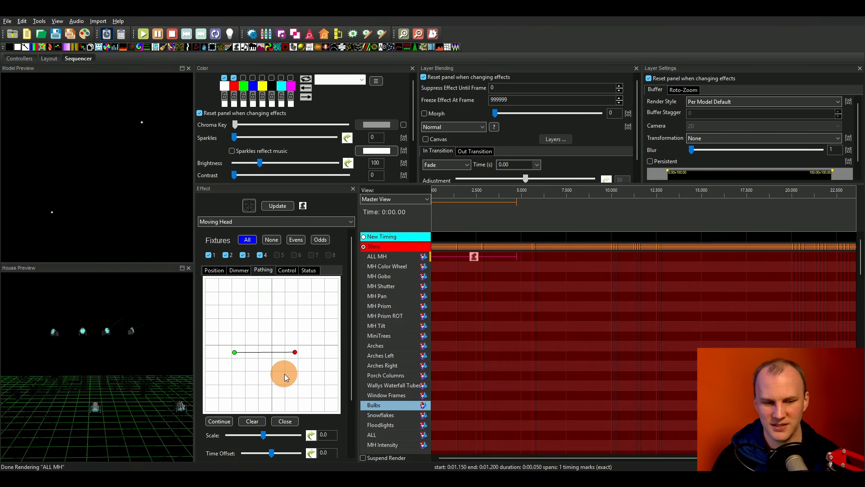
pyautogui.moveTo(285, 378); pyautogui.dragTo(279, 362)
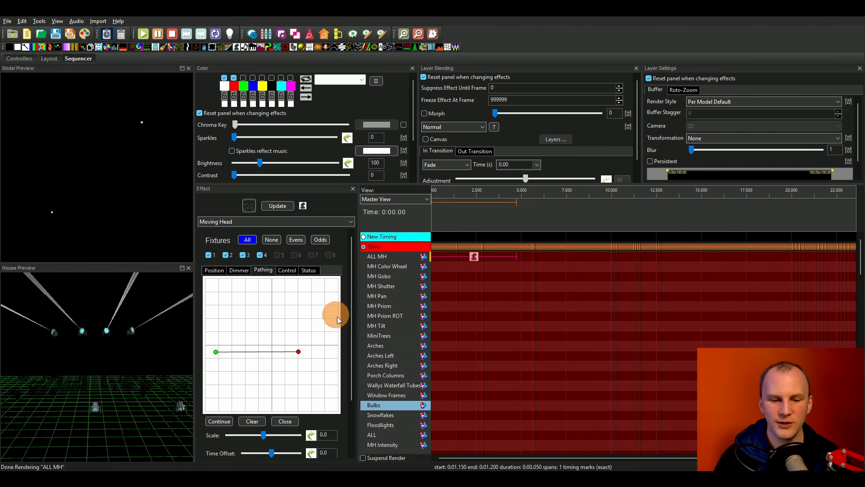
# Step: Apply the fade-in/fade-out dimmer preset to all four fixtures
pyautogui.scroll(-1, 350, 329)
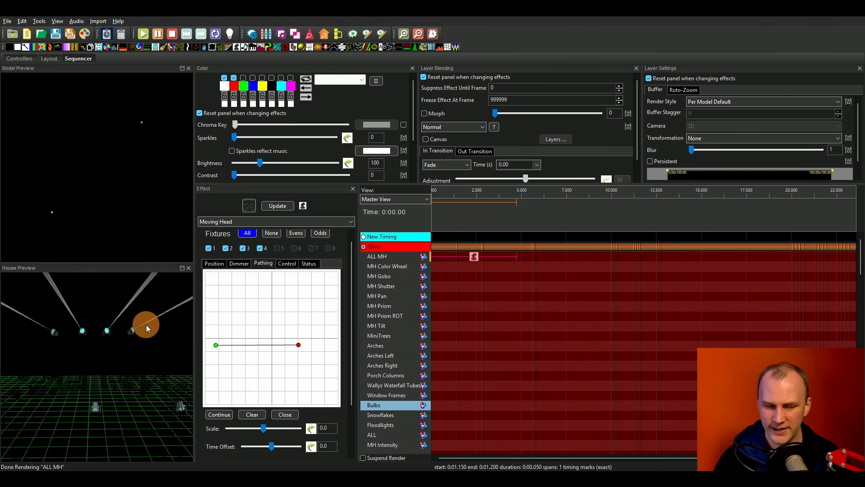
pyautogui.click(233, 266)
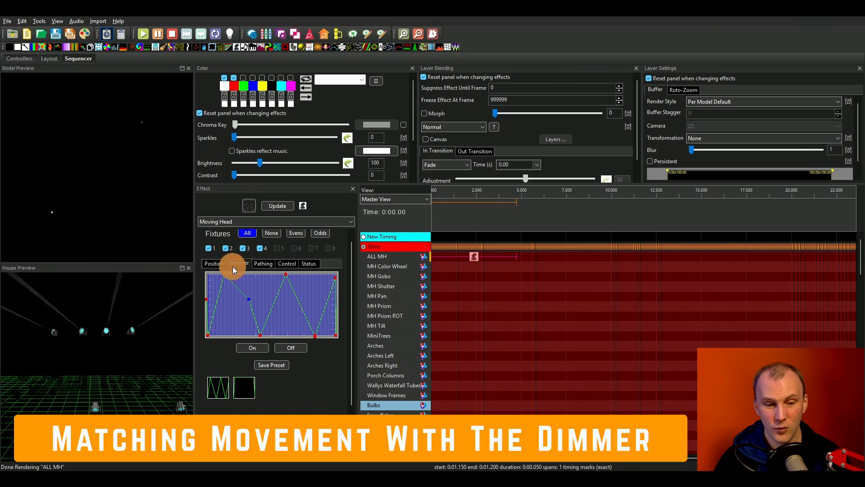
pyautogui.click(250, 382)
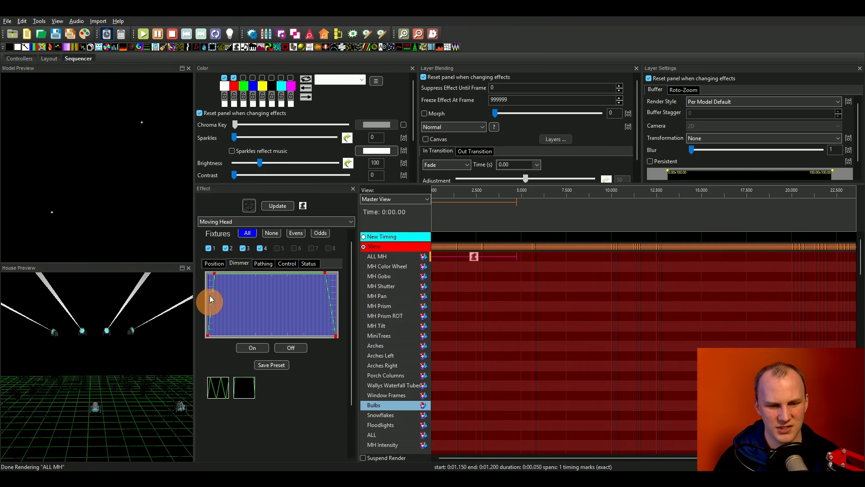
# Step: Set the path's Time Offset to 28.5, and redraw it as a horizontal line spanning almost the full grid width just above centre
pyautogui.click(263, 263)
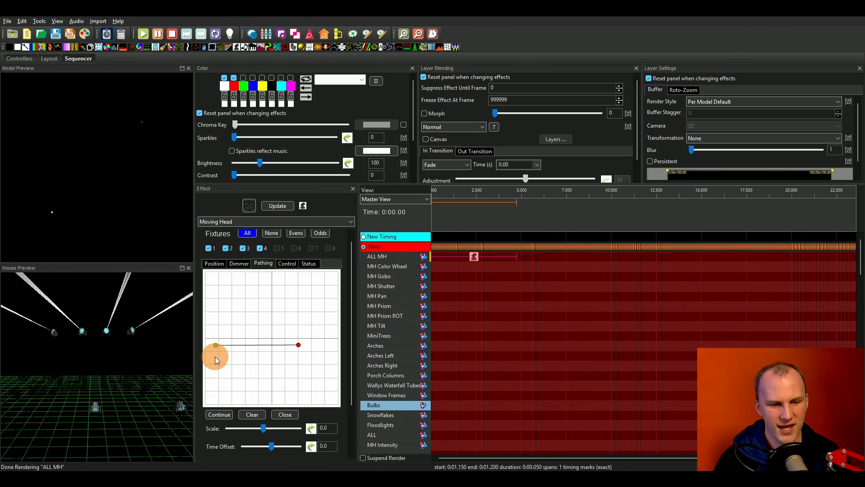
pyautogui.moveTo(353, 339); pyautogui.dragTo(352, 370)
pyautogui.moveTo(271, 408)
pyautogui.mouseDown()
pyautogui.moveTo(292, 402)
pyautogui.moveTo(273, 407)
pyautogui.moveTo(280, 406)
pyautogui.mouseUp()
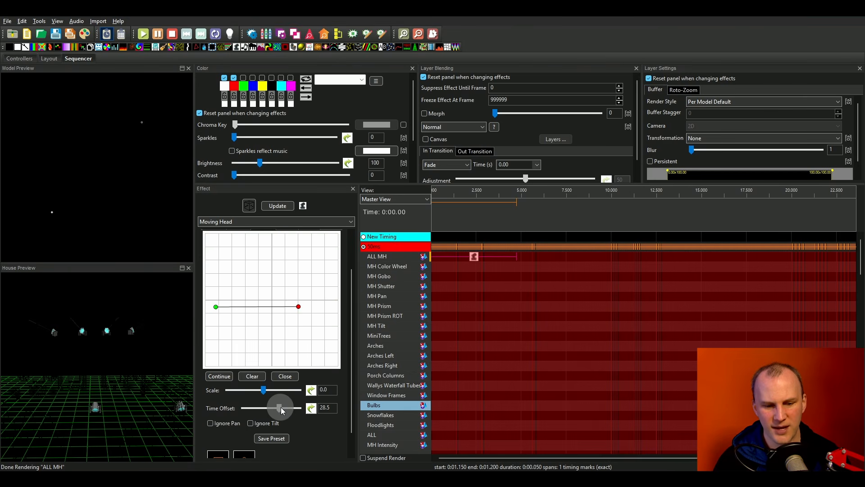
pyautogui.click(280, 407)
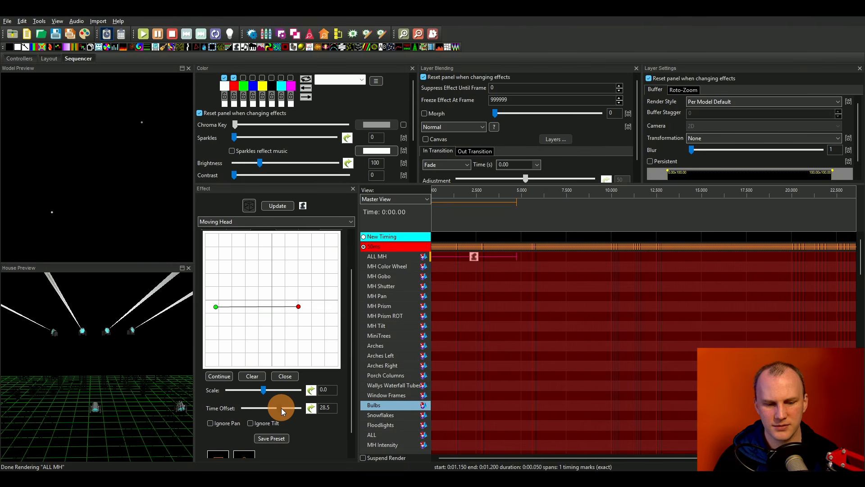
pyautogui.click(266, 312)
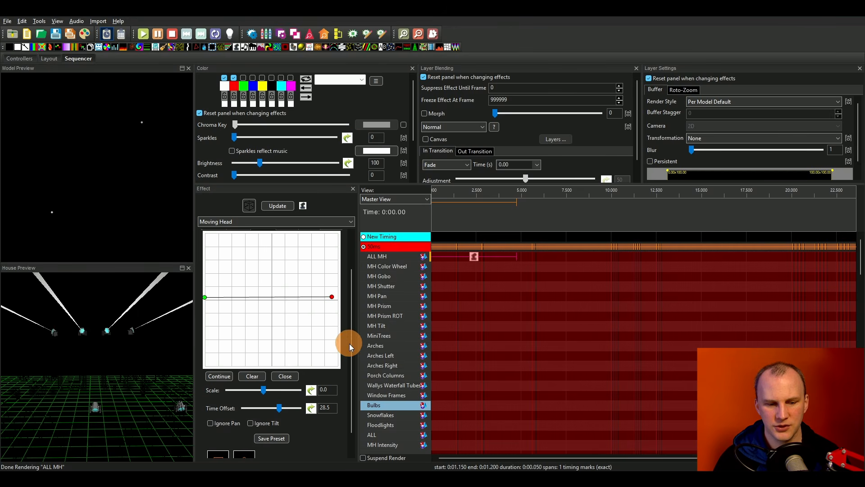
# Step: Try the Cycles value in the Position settings at 7 and at 4
pyautogui.moveTo(349, 343); pyautogui.dragTo(231, 277)
pyautogui.click(212, 270)
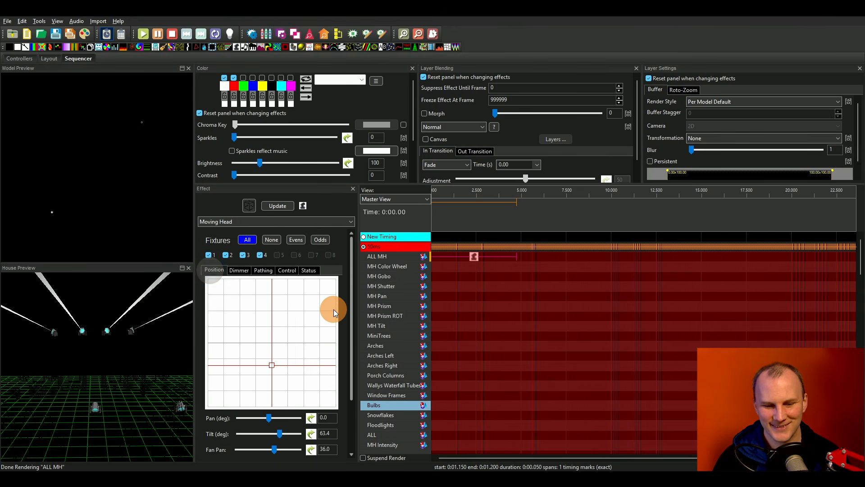
pyautogui.moveTo(351, 334); pyautogui.dragTo(353, 389)
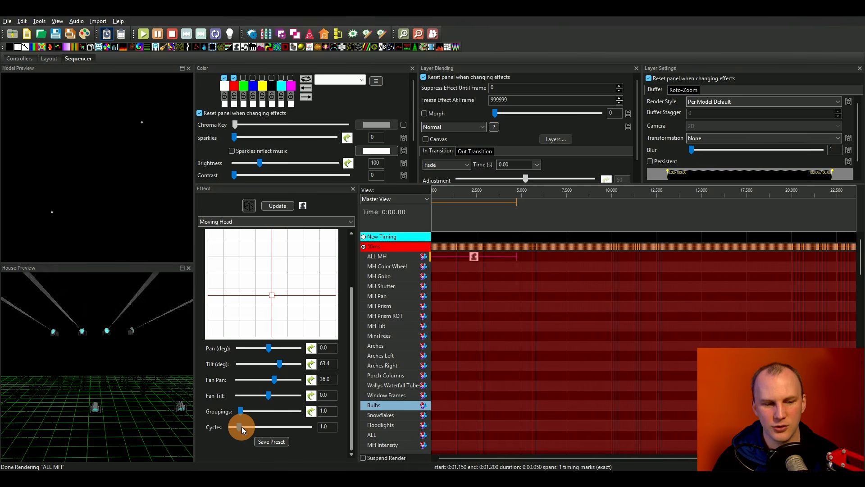
pyautogui.moveTo(241, 426); pyautogui.dragTo(288, 426)
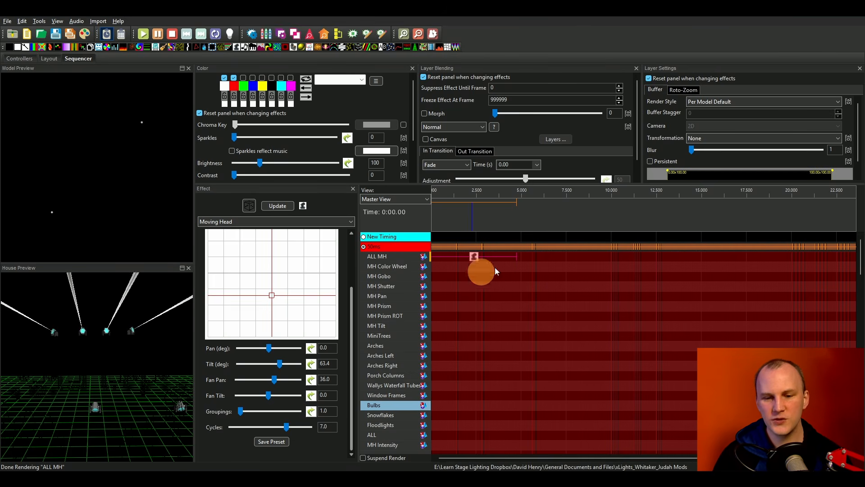
pyautogui.doubleClick(323, 427)
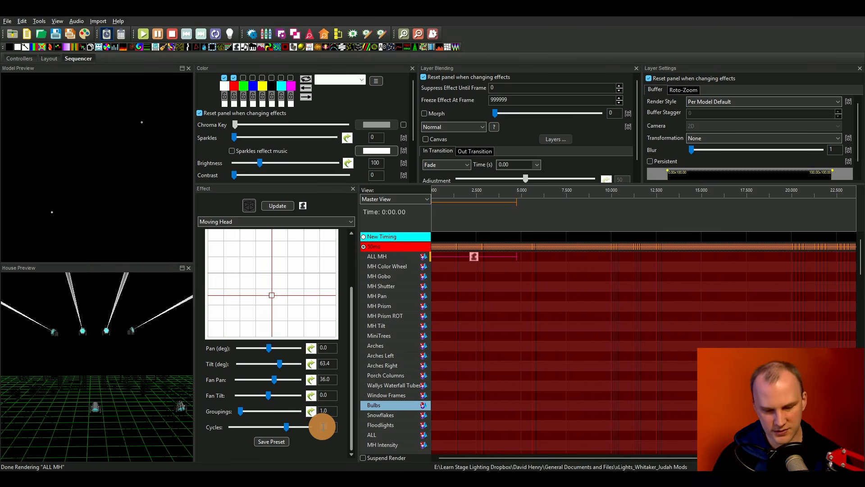
pyautogui.write('4')
pyautogui.press('Tab')
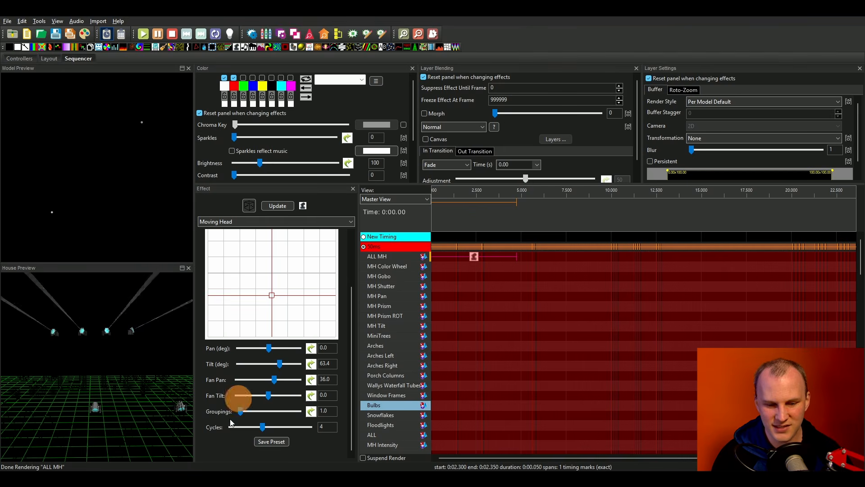
# Step: Set Cycles to 2 for all fixtures, and return to the Pathing settings
pyautogui.doubleClick(332, 425)
pyautogui.write('2')
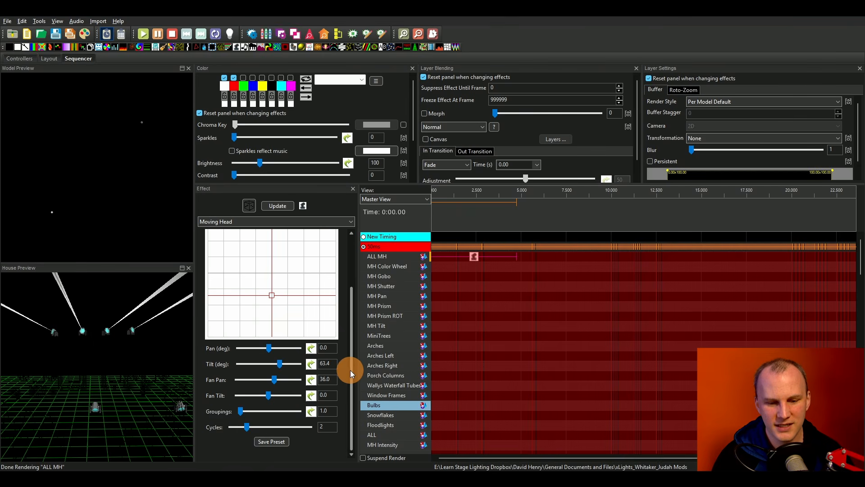
pyautogui.moveTo(350, 370); pyautogui.dragTo(343, 313)
pyautogui.click(266, 270)
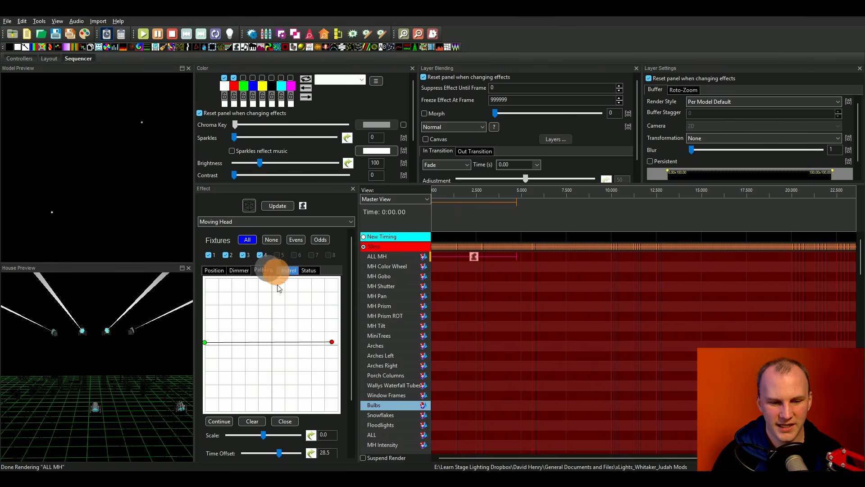
# Step: Clear the path and redraw it as a horizontal line just below centre that runs out and returns to its starting point
pyautogui.click(254, 420)
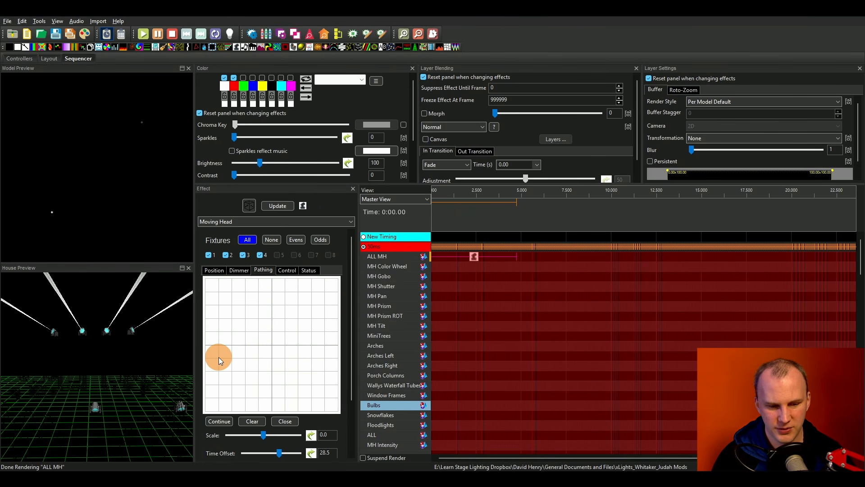
pyautogui.click(219, 356)
pyautogui.click(324, 356)
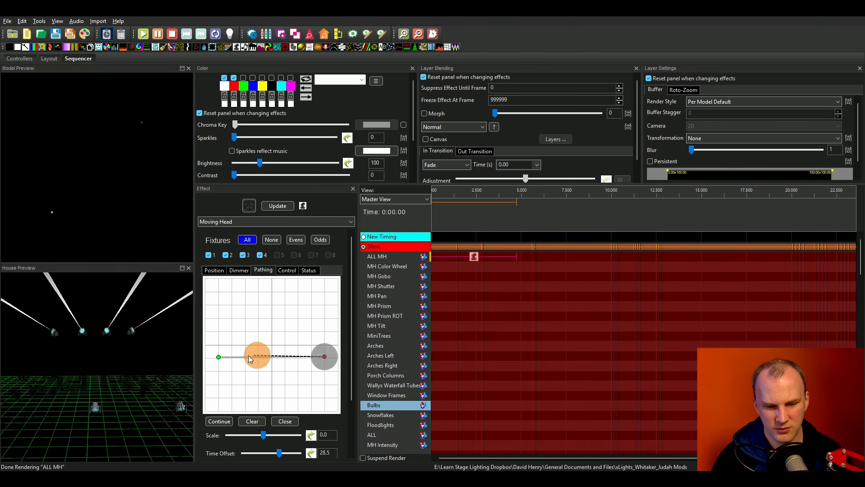
pyautogui.click(218, 358)
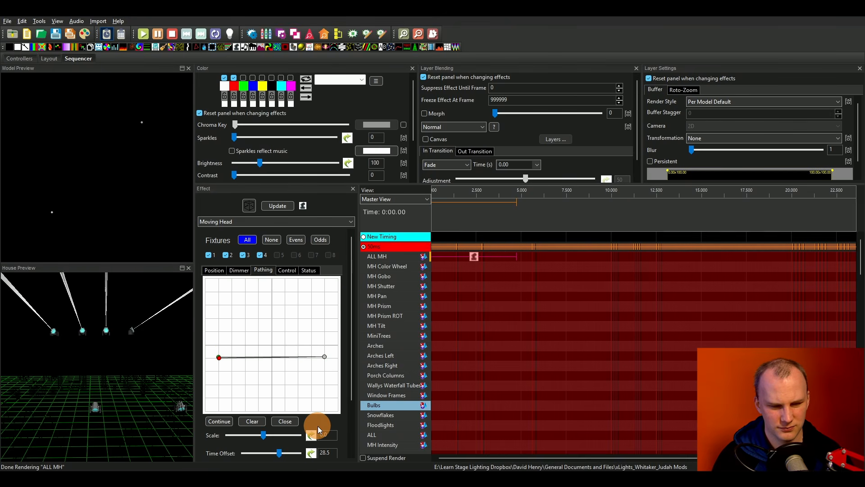
# Step: Set the path's Time Offset to -17.6 and enable Ignore Tilt
pyautogui.scroll(-3, 343, 369)
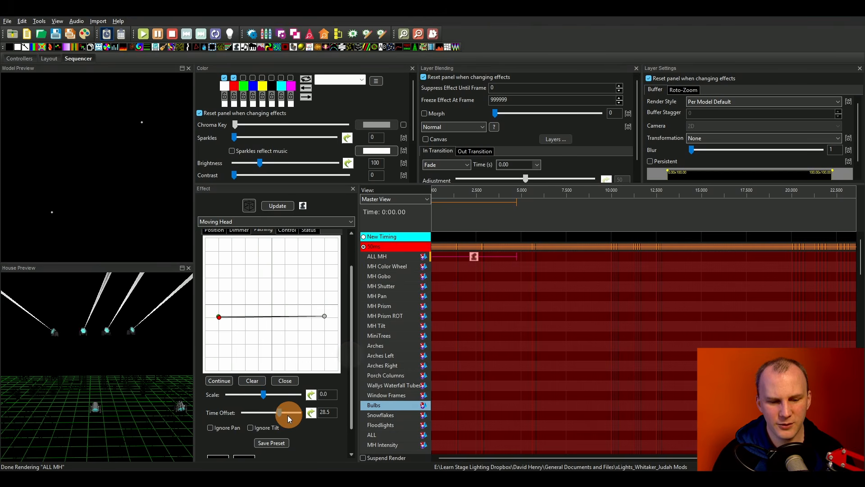
pyautogui.moveTo(281, 411); pyautogui.dragTo(272, 411)
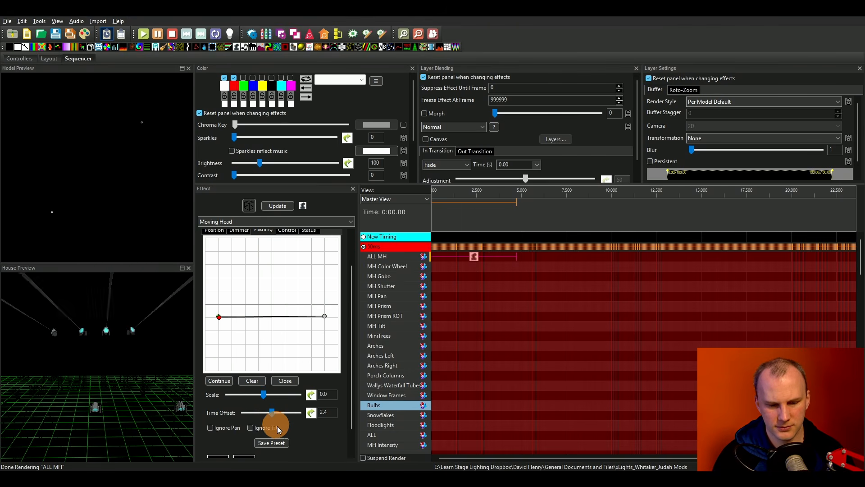
pyautogui.scroll(-2, 303, 429)
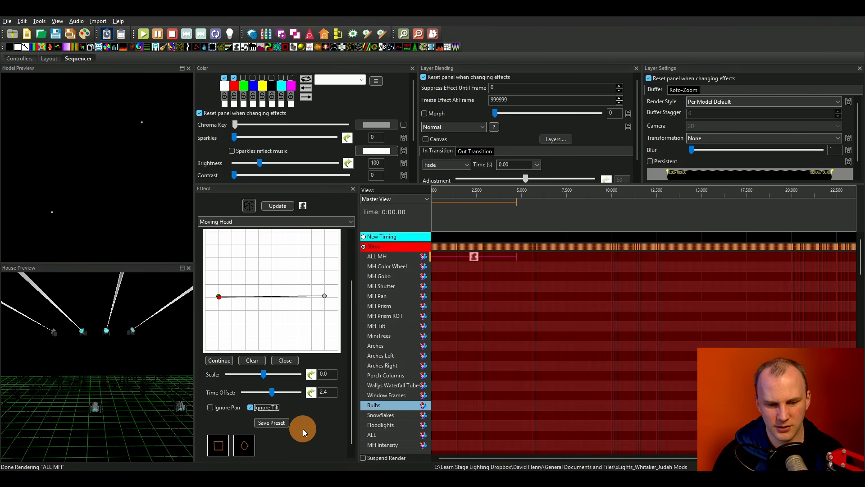
pyautogui.scroll(4, 303, 428)
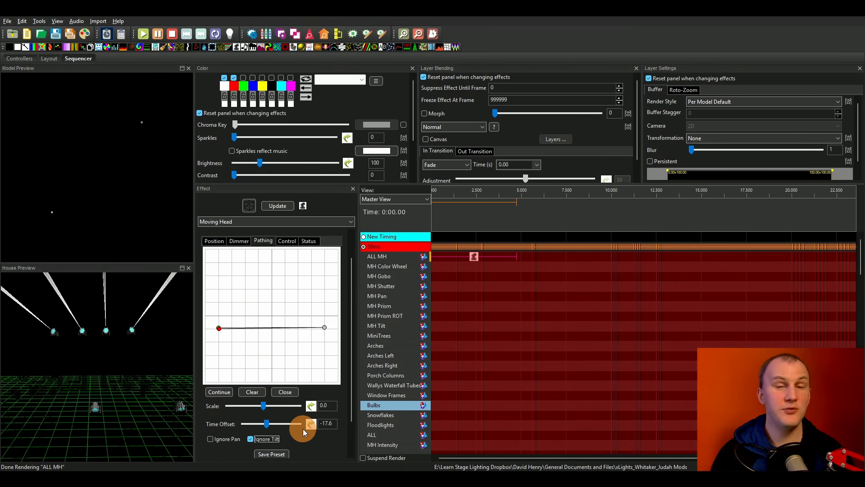
# Step: Try a red and a pink-purple selection on the Control settings' continuous color circle, and remove both
pyautogui.click(280, 242)
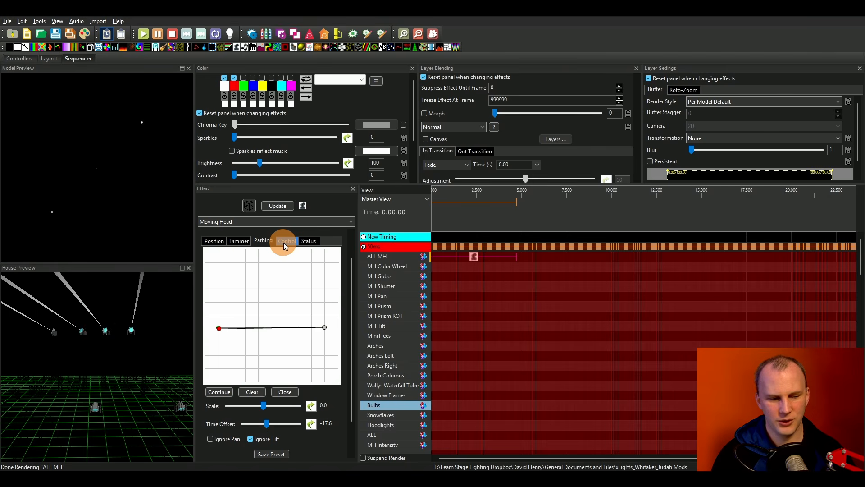
pyautogui.click(294, 242)
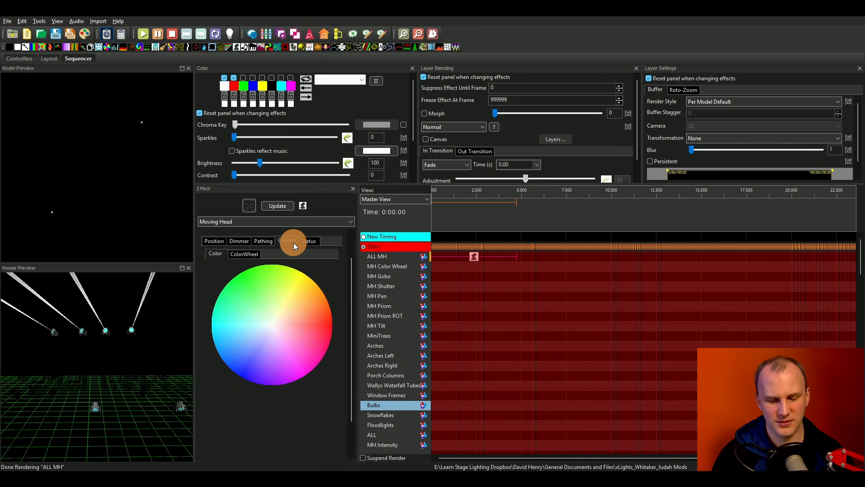
pyautogui.click(264, 272)
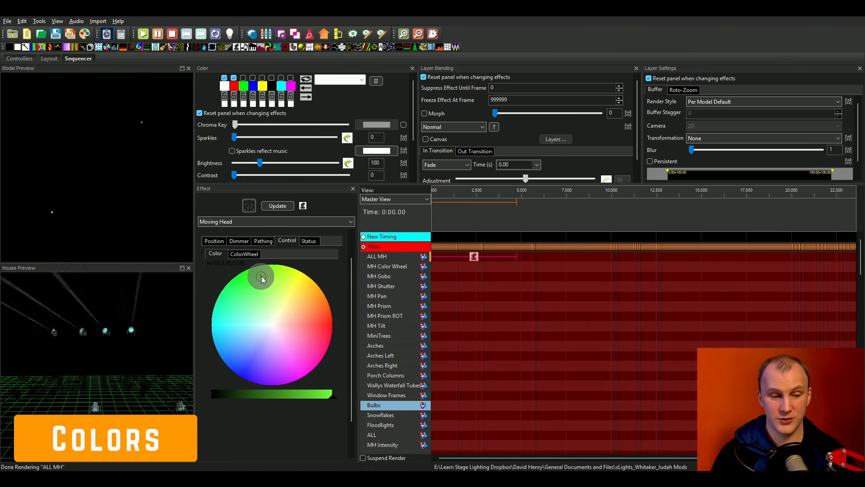
pyautogui.moveTo(265, 270); pyautogui.dragTo(318, 328)
pyautogui.click(283, 347)
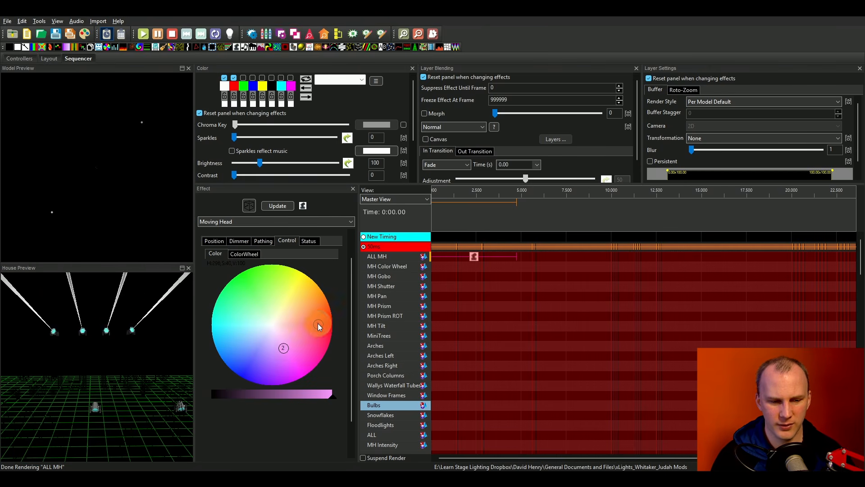
pyautogui.rightClick(317, 324)
pyautogui.rightClick(283, 347)
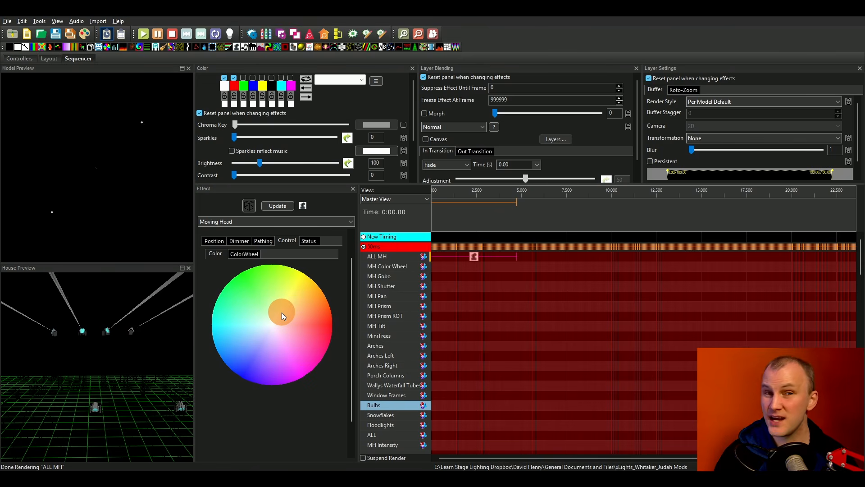
# Step: Try red and white selections on the fixtures' ColorWheel, and remove them
pyautogui.click(243, 254)
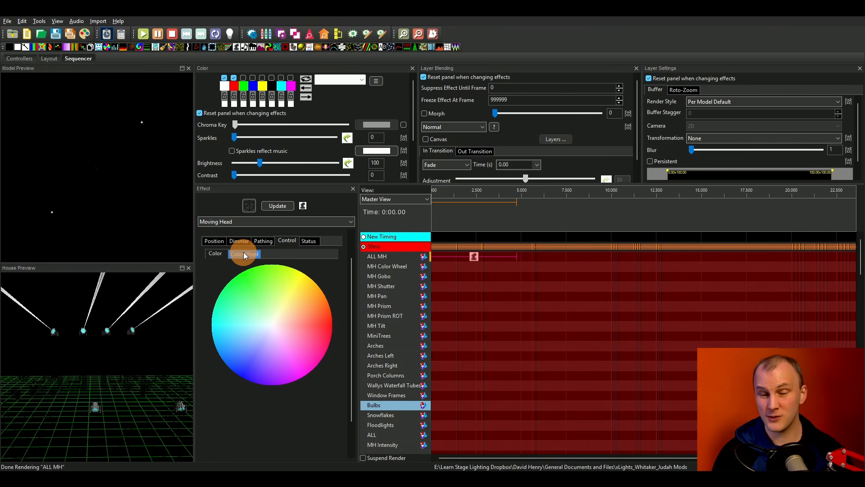
pyautogui.click(244, 253)
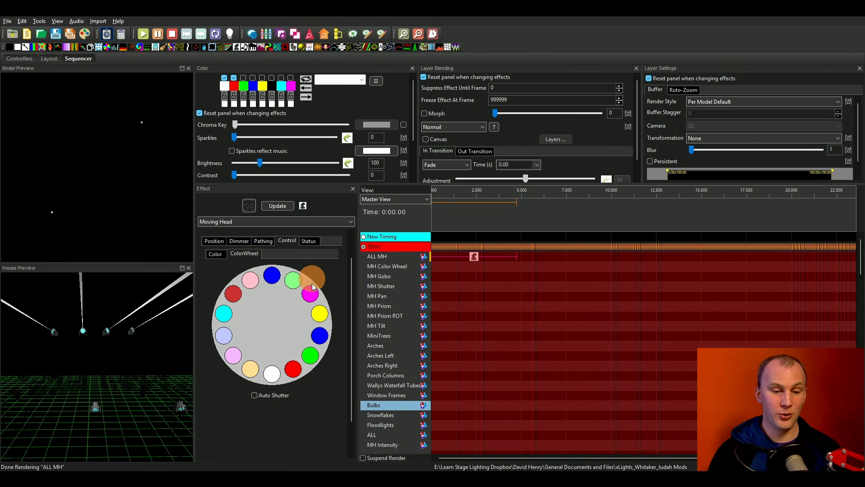
pyautogui.click(293, 369)
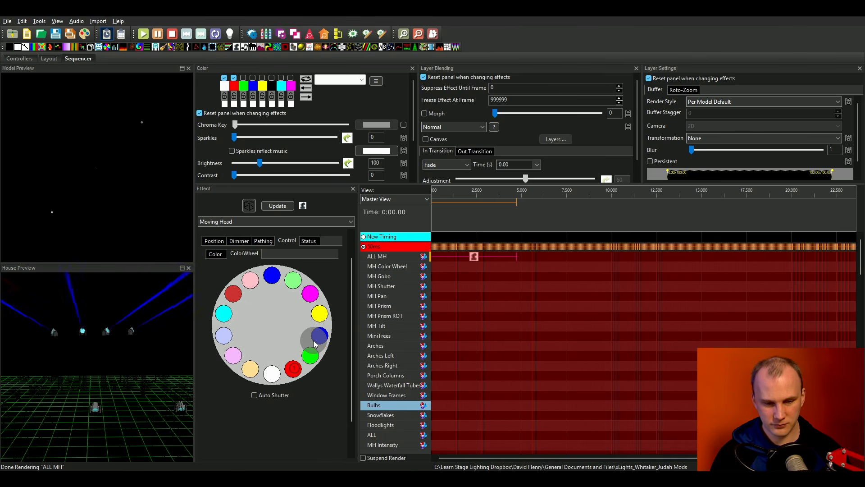
pyautogui.click(294, 367)
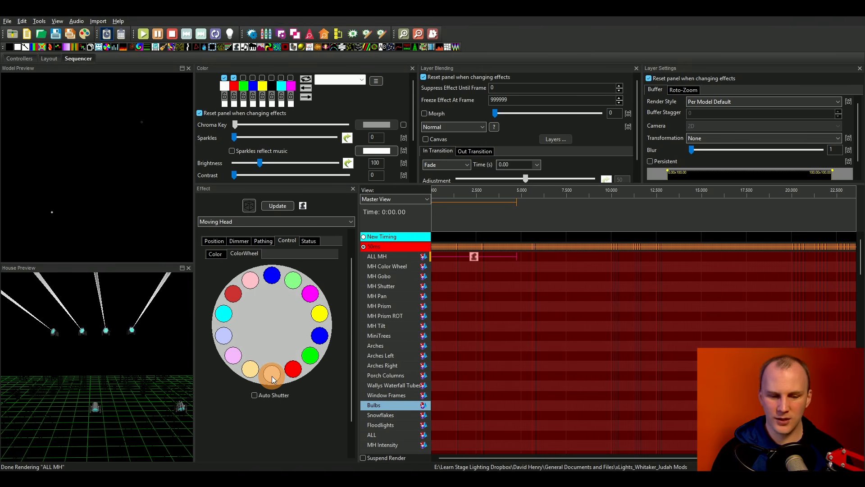
pyautogui.click(271, 376)
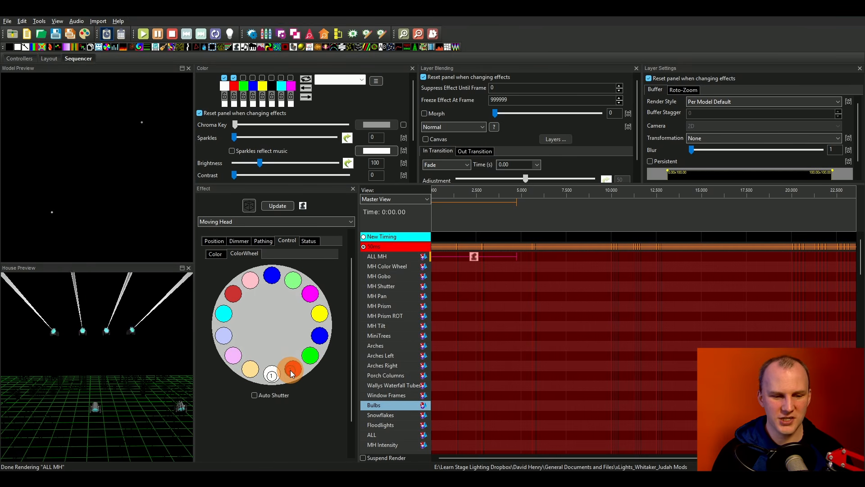
pyautogui.click(292, 371)
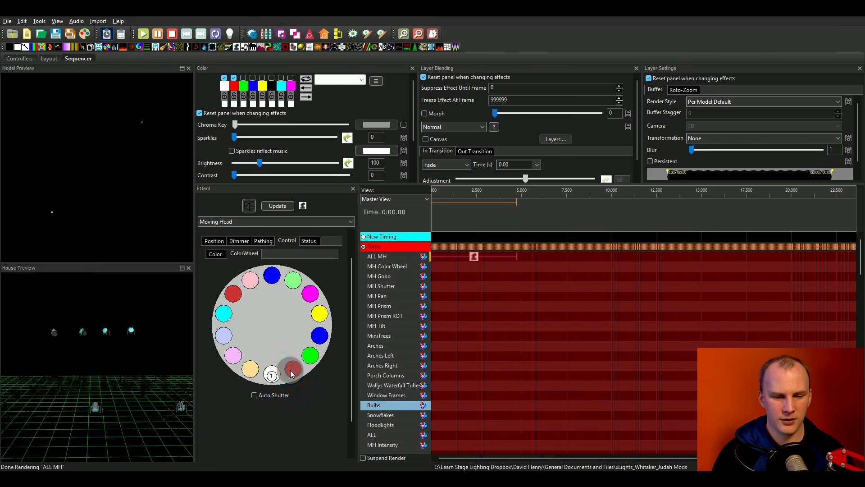
pyautogui.click(273, 374)
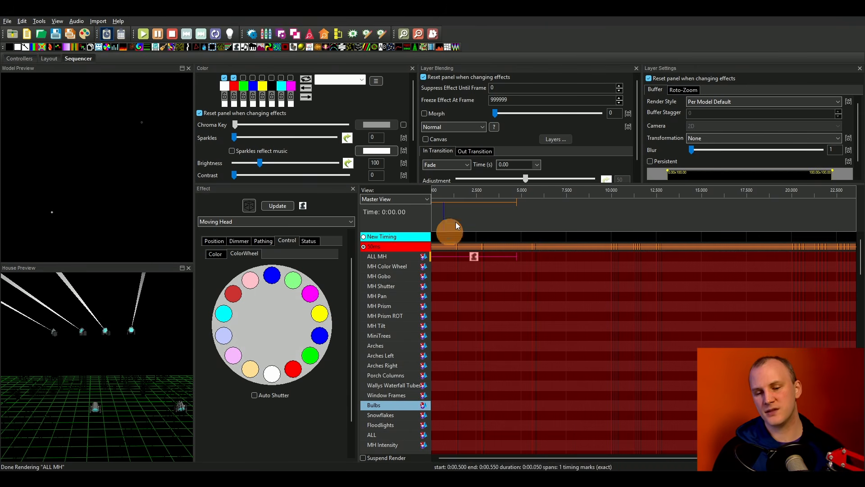
# Step: Select the Moving Head effect on ALL MH and check its Position settings, including Cycles
pyautogui.click(492, 257)
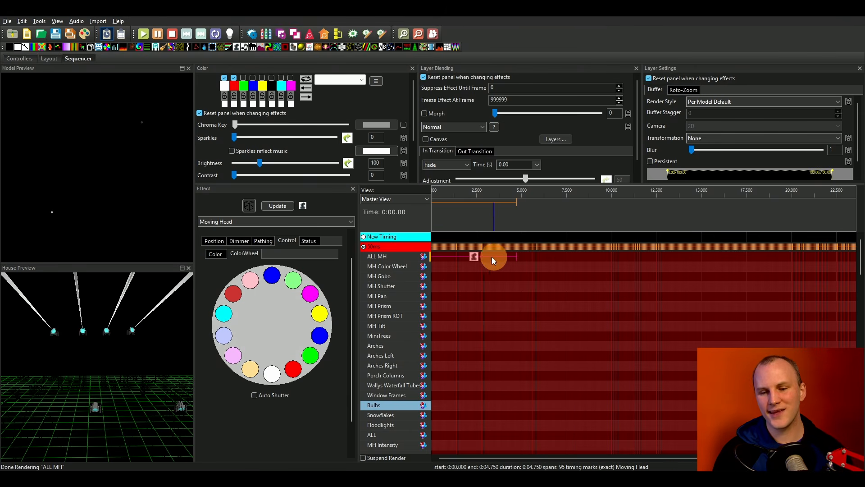
pyautogui.click(228, 243)
pyautogui.click(220, 240)
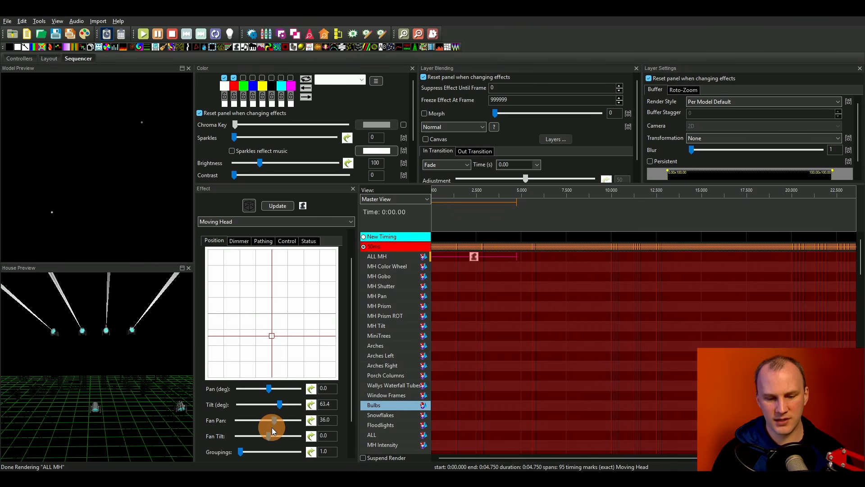
pyautogui.scroll(-3, 348, 424)
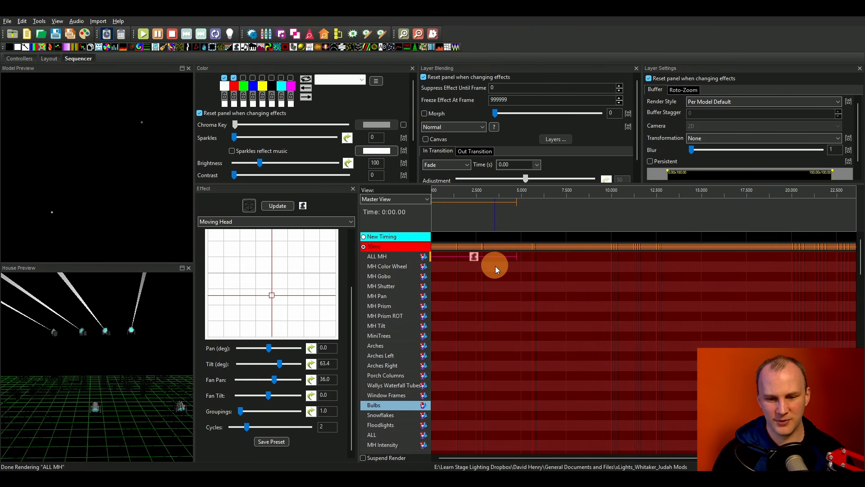
pyautogui.click(464, 257)
# Step: Try a ColorWheel sequence of several red and white selections ending with green
pyautogui.click(286, 271)
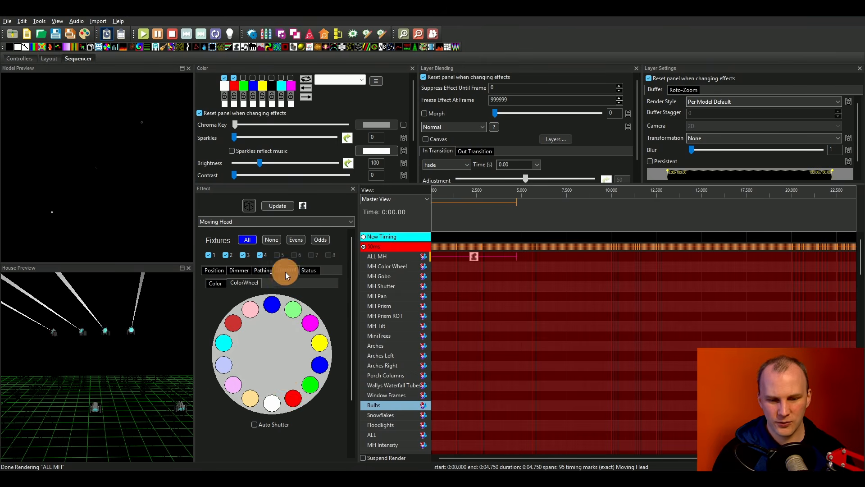
pyautogui.click(293, 397)
pyautogui.click(272, 402)
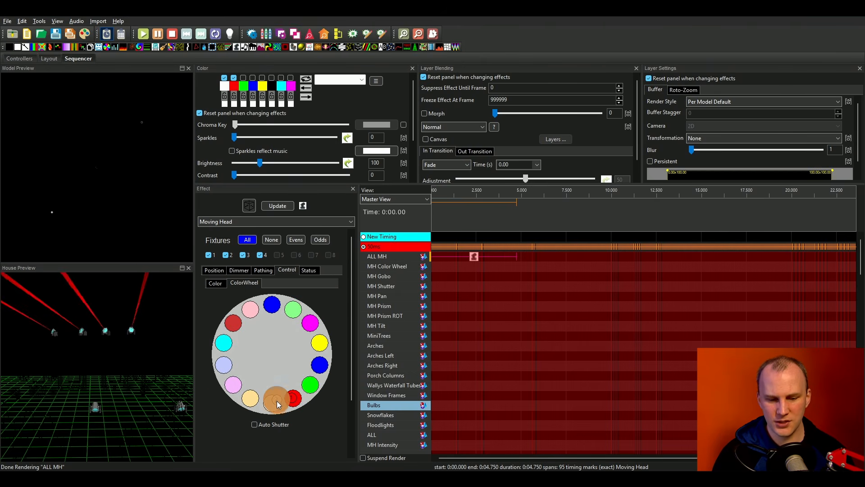
pyautogui.click(294, 400)
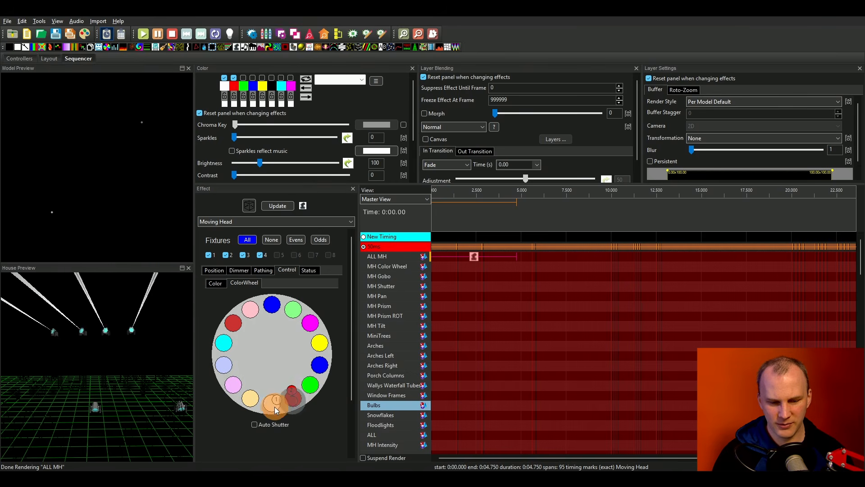
pyautogui.click(296, 398)
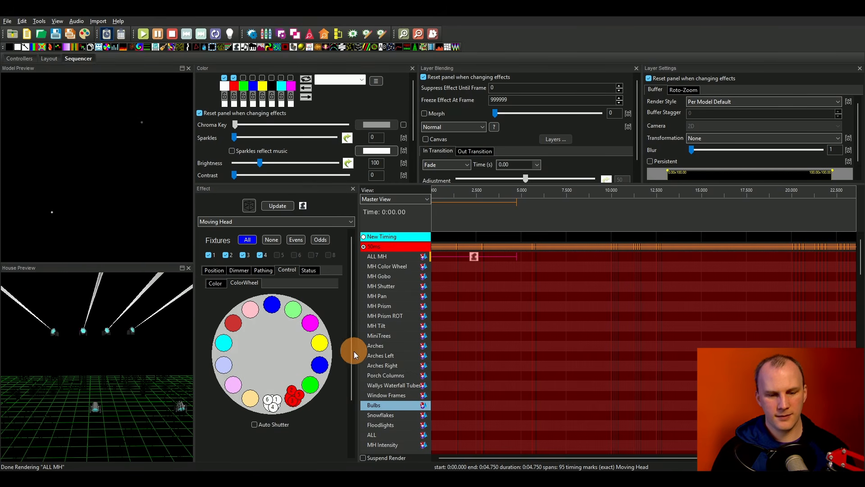
pyautogui.click(311, 385)
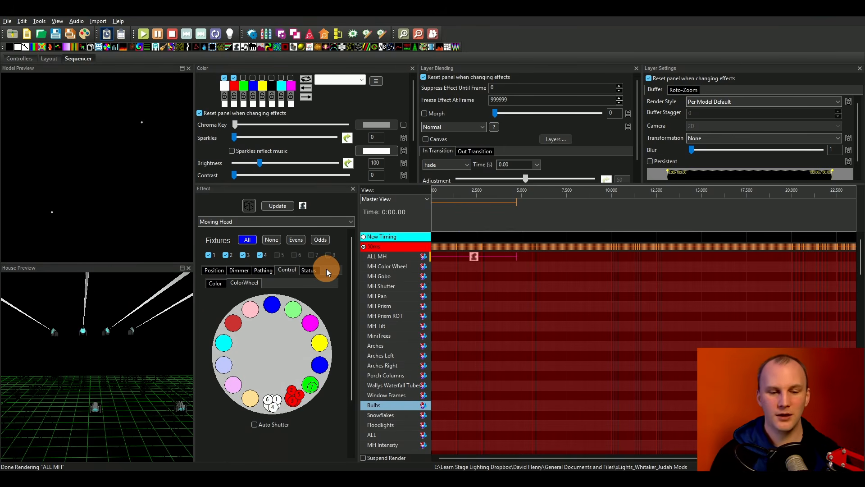
# Step: Clear the movement path, and leave only white selected on the ColorWheel for all fixtures
pyautogui.click(213, 271)
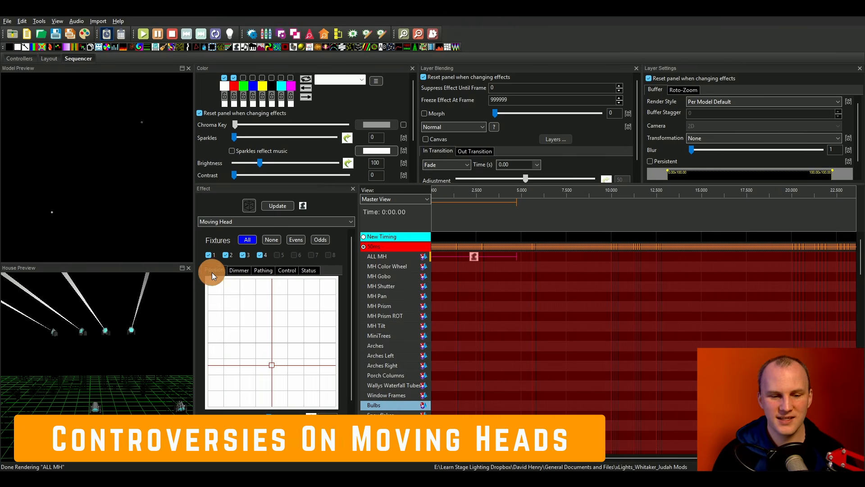
pyautogui.click(253, 270)
pyautogui.click(262, 421)
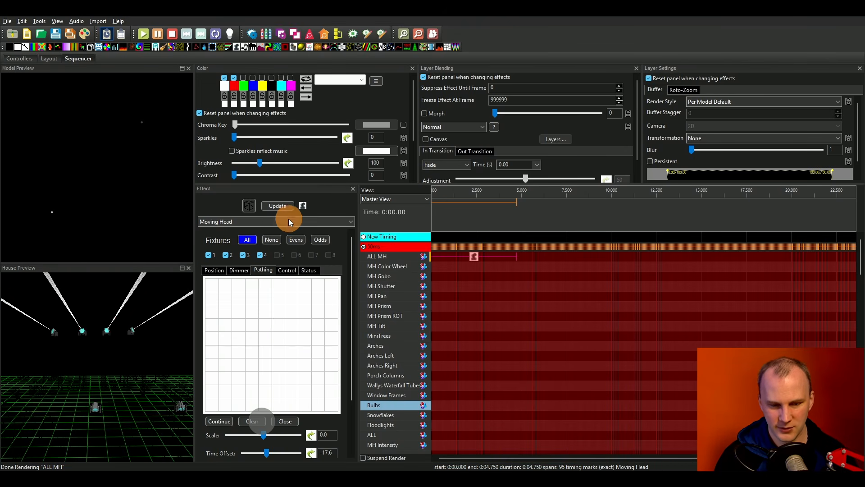
pyautogui.click(287, 270)
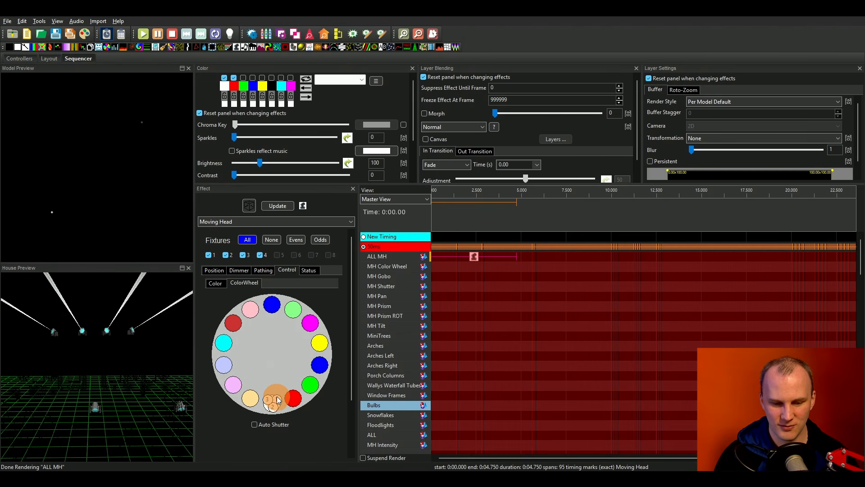
# Step: Set Fan Pan to -6.6, Pan to -45.0 and Tilt to 63.4 for all fixtures, and open the Dimmer settings
pyautogui.click(209, 272)
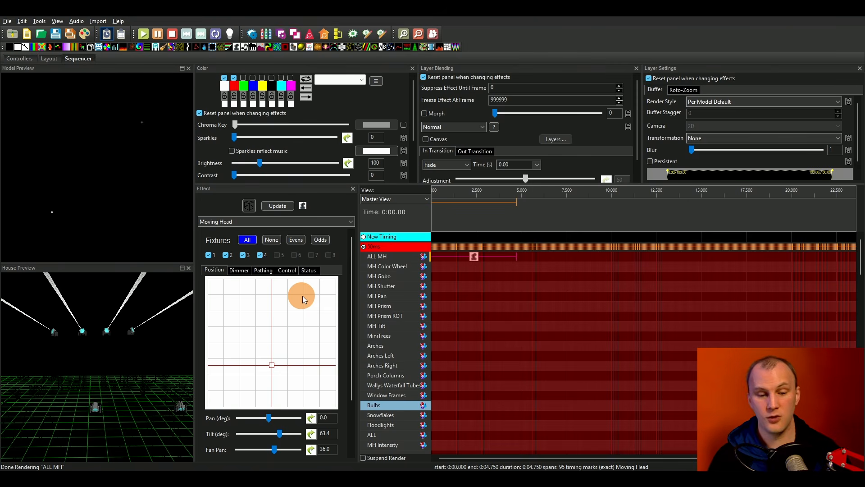
pyautogui.moveTo(302, 295); pyautogui.dragTo(272, 364)
pyautogui.moveTo(350, 399); pyautogui.dragTo(341, 461)
pyautogui.moveTo(276, 380); pyautogui.dragTo(266, 381)
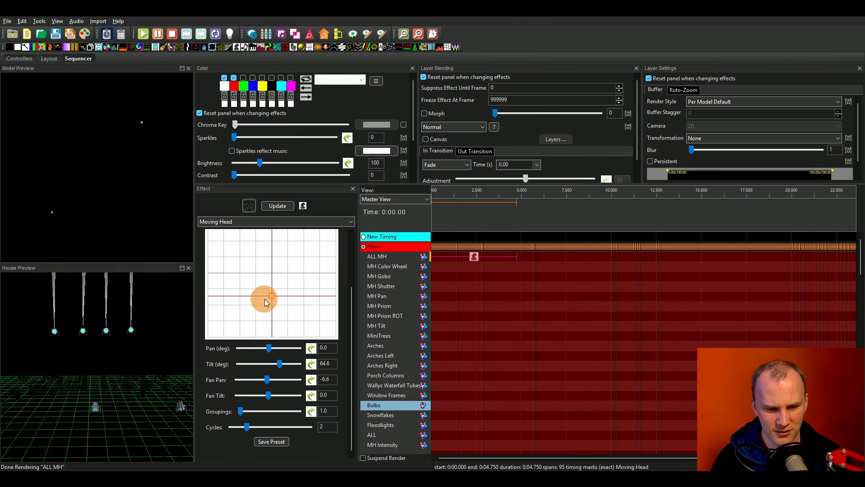
pyautogui.moveTo(269, 294); pyautogui.dragTo(255, 295)
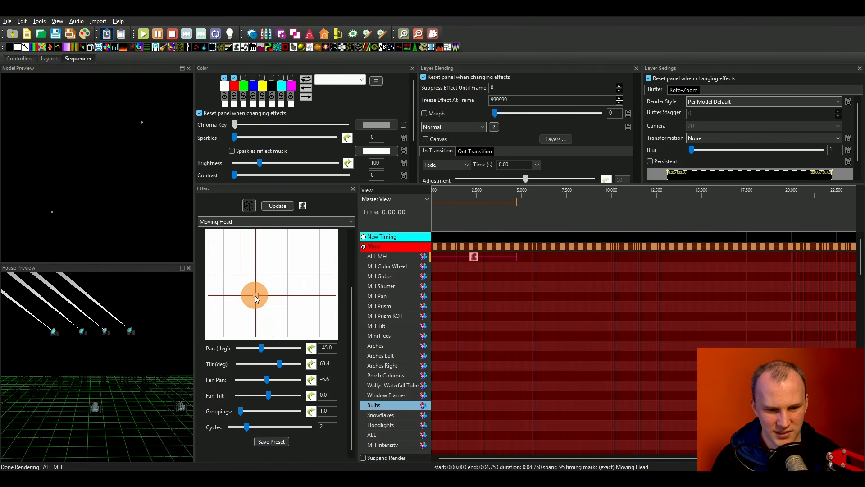
pyautogui.moveTo(353, 347); pyautogui.dragTo(333, 279)
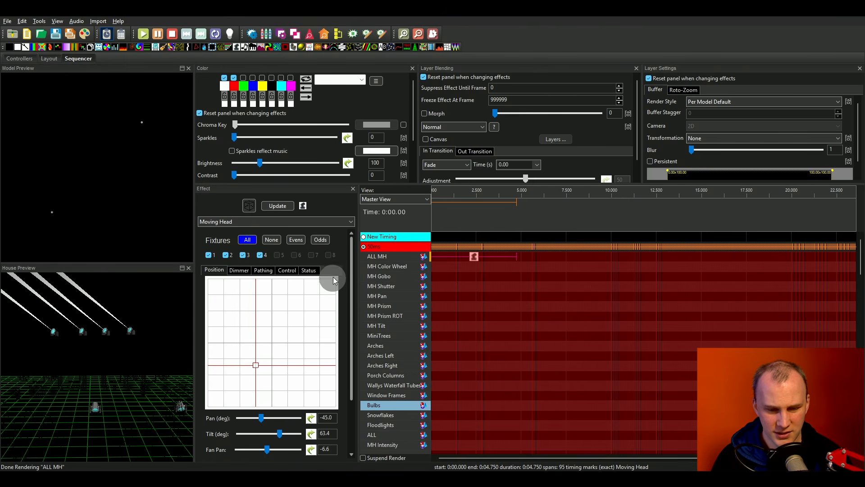
pyautogui.click(240, 275)
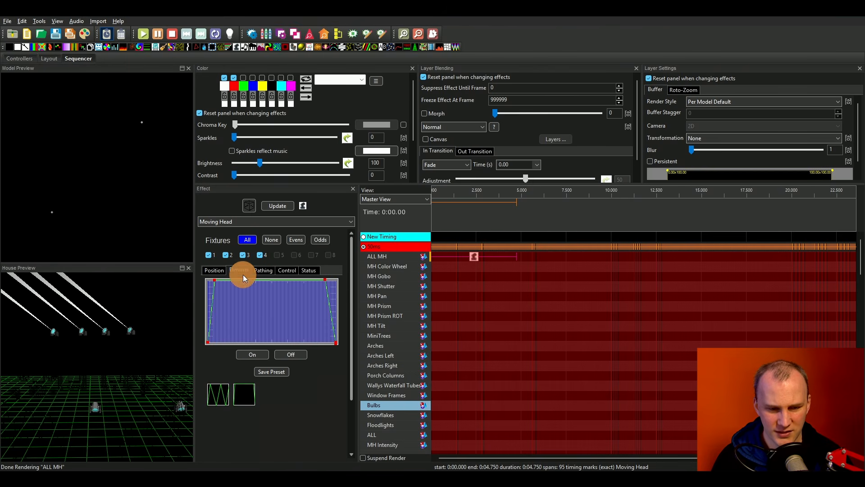
# Step: Check the Position settings, and draw a straight horizontal movement path below the centre of the Pathing grid for all fixtures
pyautogui.click(213, 271)
pyautogui.click(349, 421)
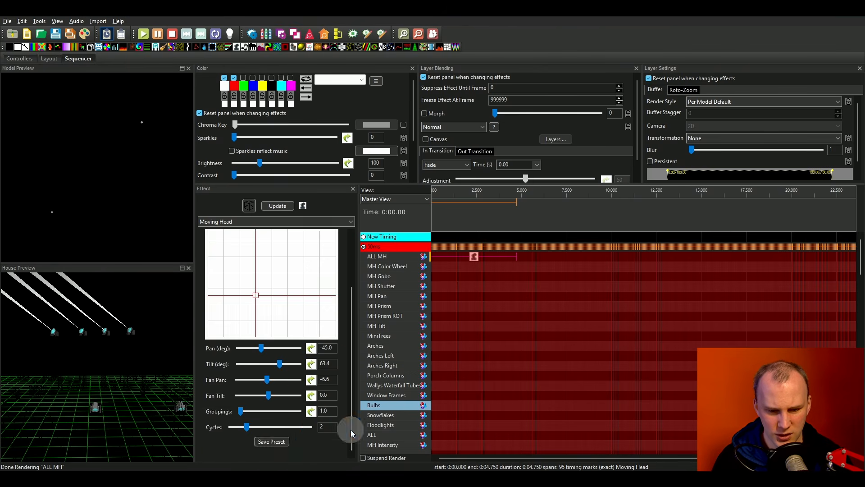
pyautogui.click(214, 426)
pyautogui.moveTo(353, 354); pyautogui.dragTo(359, 249)
pyautogui.click(255, 272)
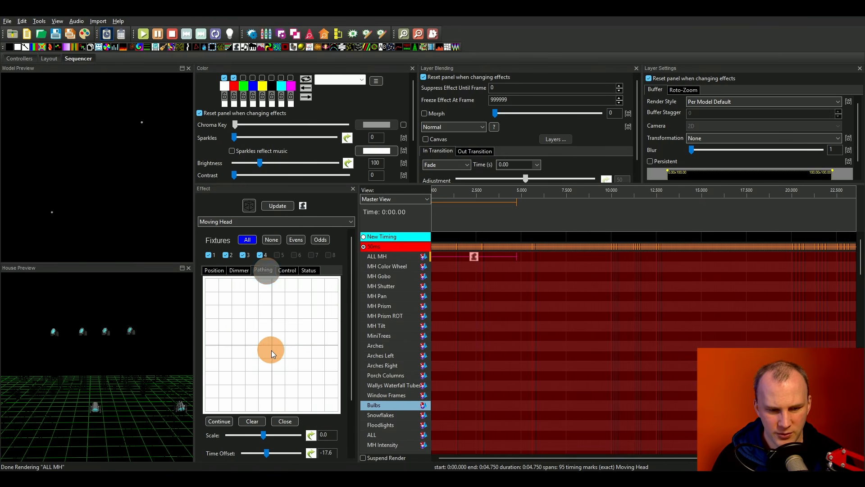
pyautogui.moveTo(219, 365)
pyautogui.mouseDown()
pyautogui.moveTo(277, 358)
pyautogui.moveTo(328, 366)
pyautogui.moveTo(303, 362)
pyautogui.mouseUp()
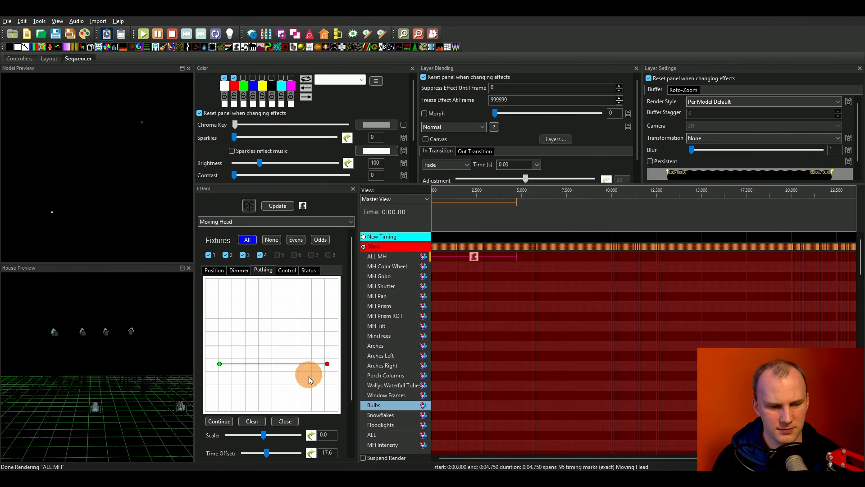
# Step: Select the Moving Head effect on ALL MH and inspect its Position settings, including Cycles
pyautogui.click(473, 256)
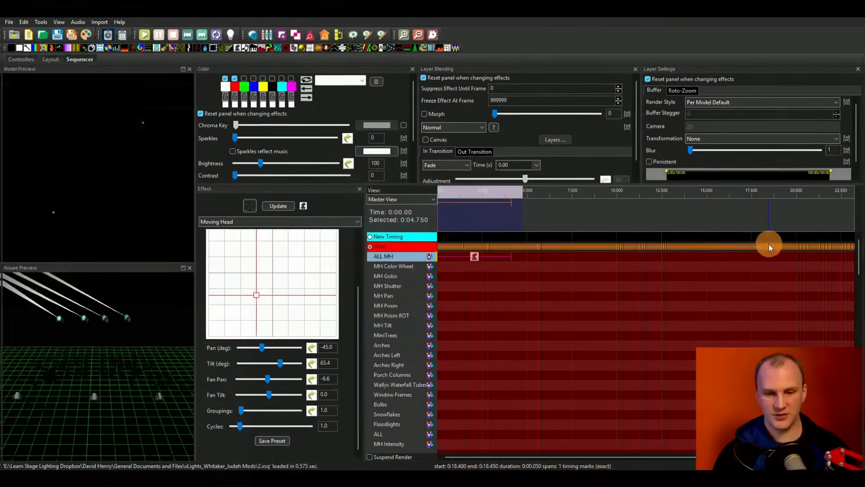
pyautogui.click(506, 228)
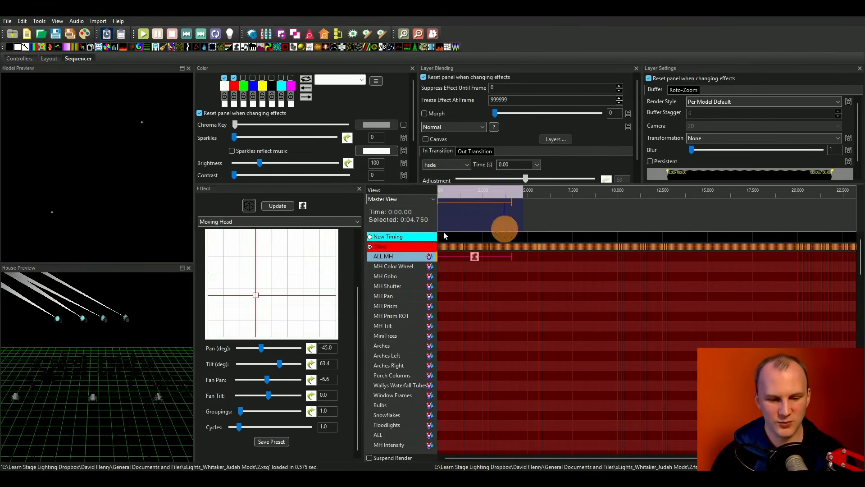
pyautogui.click(333, 357)
pyautogui.click(236, 426)
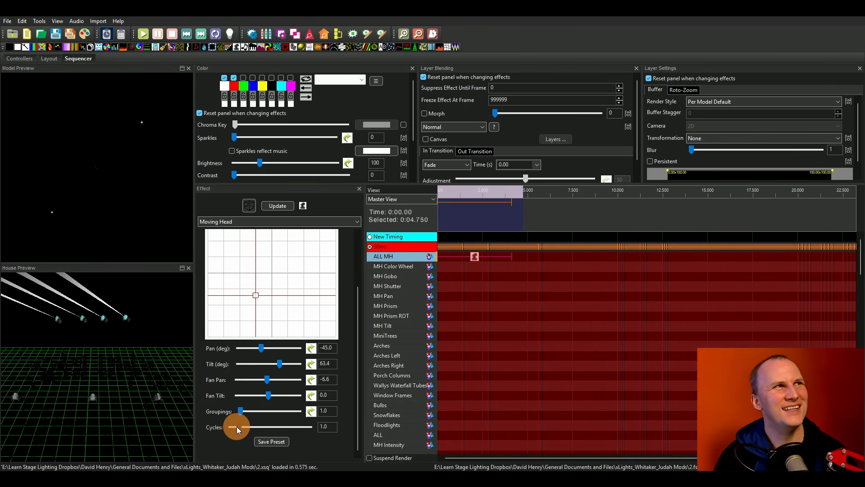
# Step: Move the aim position to Pan -97.6 and Tilt 58.3 for all fixtures
pyautogui.click(292, 265)
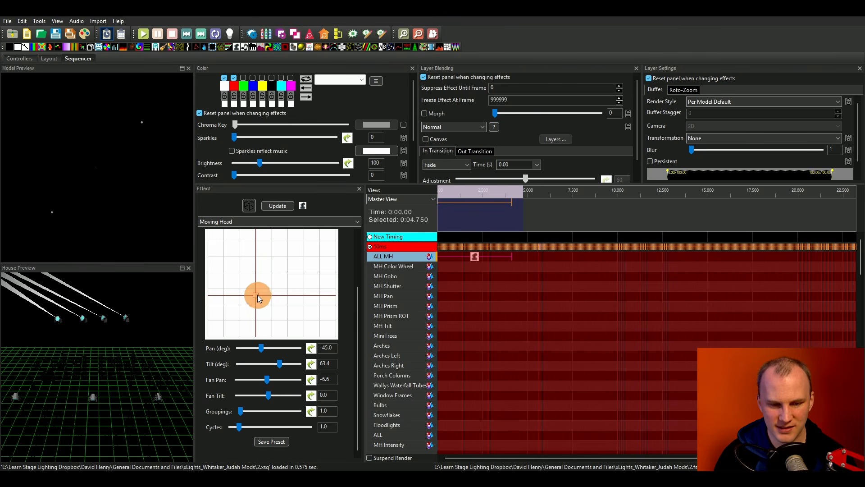
pyautogui.moveTo(257, 296); pyautogui.dragTo(247, 294)
pyautogui.click(339, 345)
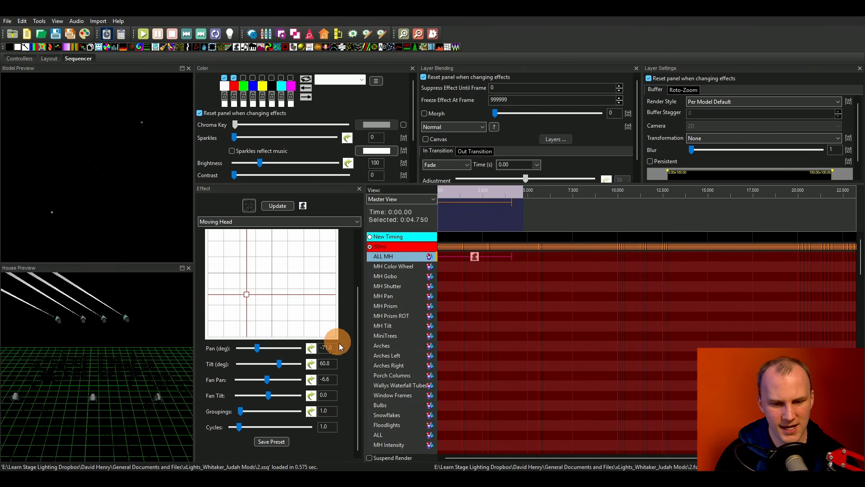
pyautogui.moveTo(355, 334); pyautogui.dragTo(350, 283)
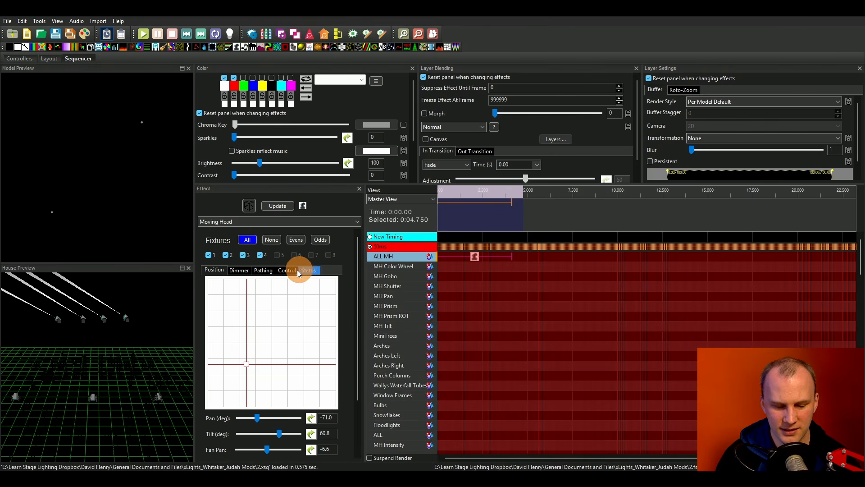
pyautogui.moveTo(246, 363); pyautogui.dragTo(237, 363)
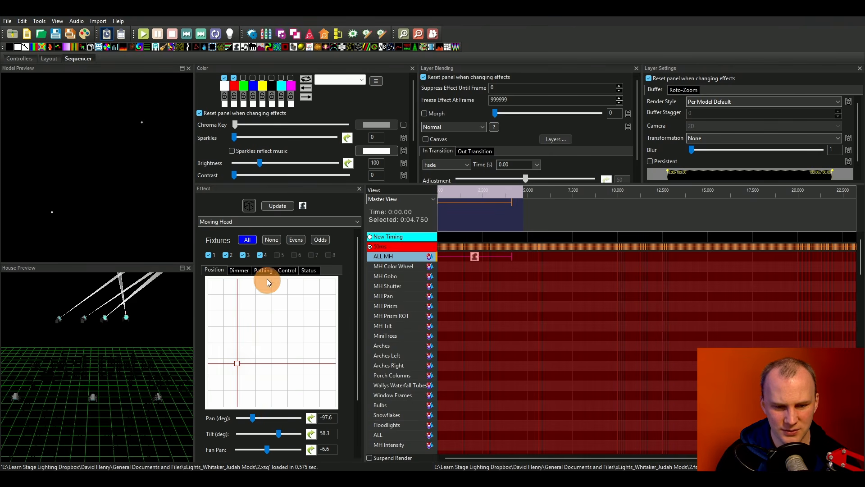
# Step: Clear the curved movement path and replace it with a closed straight horizontal path in the lower half of the Pathing grid
pyautogui.click(266, 272)
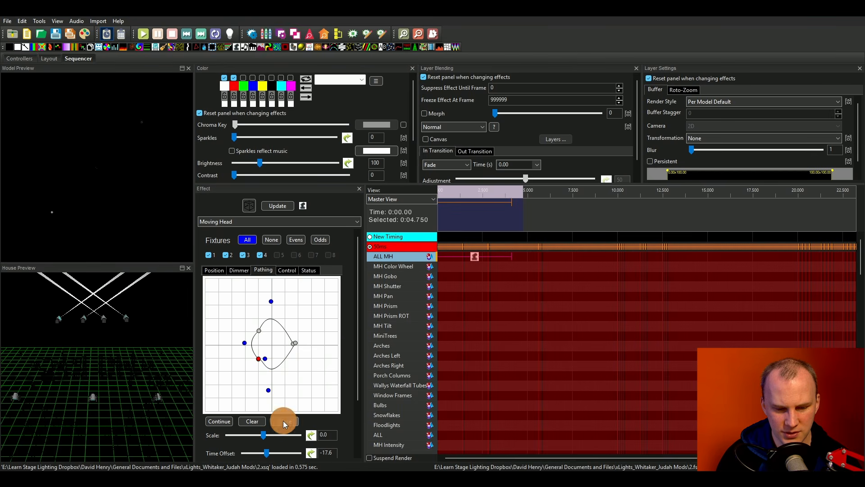
pyautogui.click(261, 422)
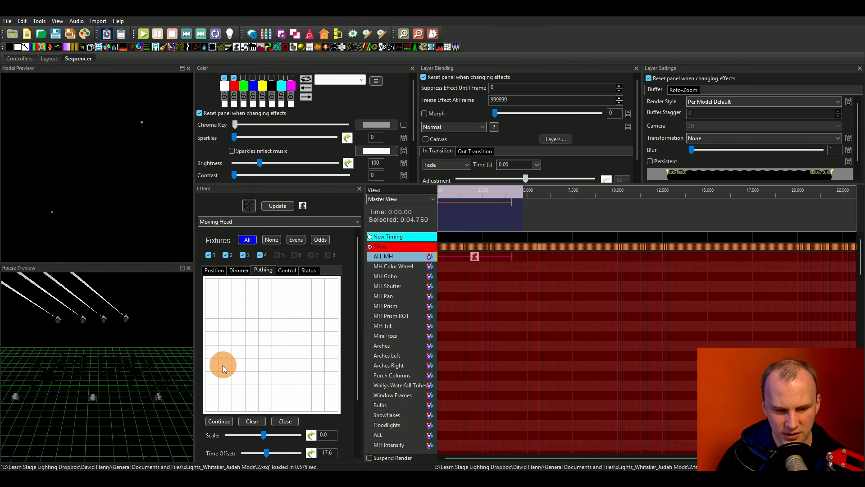
pyautogui.moveTo(228, 377); pyautogui.dragTo(324, 376)
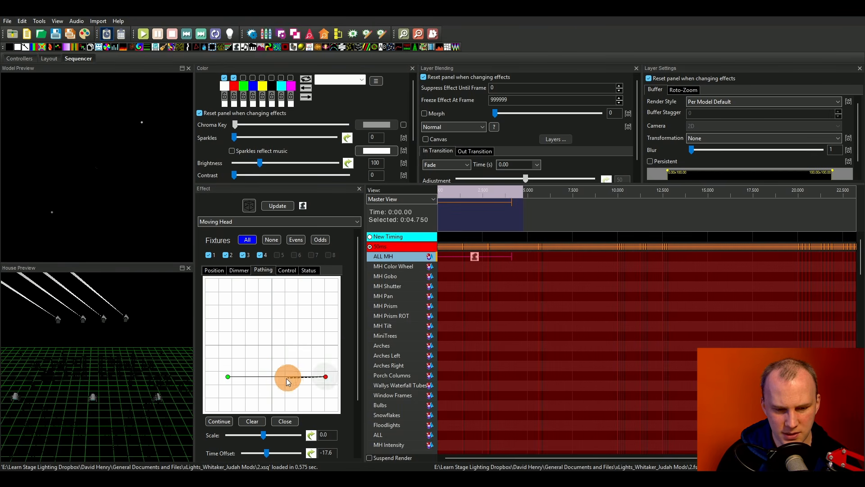
pyautogui.click(286, 422)
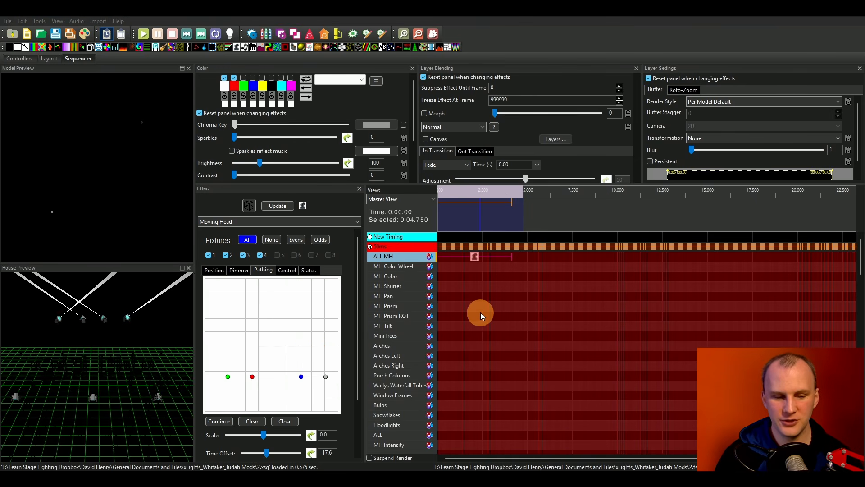
# Step: Try several aim positions for all fixtures, including Pan 0.0 with Tilt 90.0, ending at Pan -90.0 and Tilt 45.0
pyautogui.scroll(-3, 350, 390)
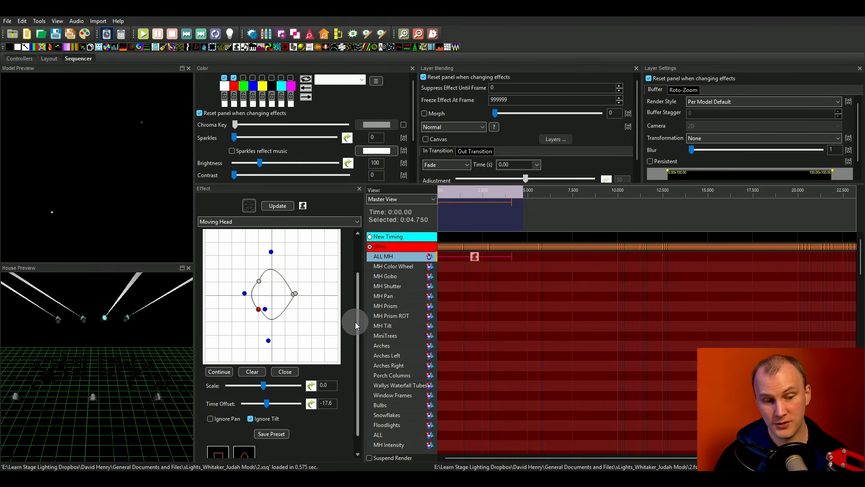
pyautogui.moveTo(355, 322); pyautogui.dragTo(350, 288)
pyautogui.click(206, 263)
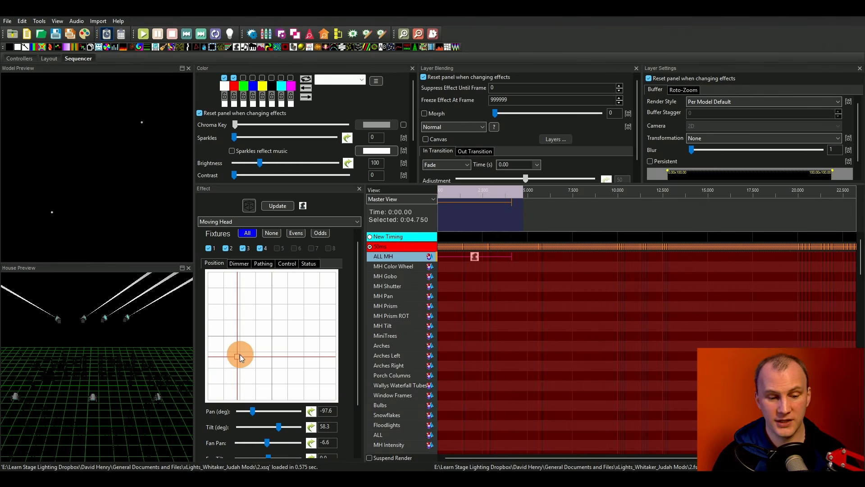
pyautogui.click(252, 361)
pyautogui.click(272, 368)
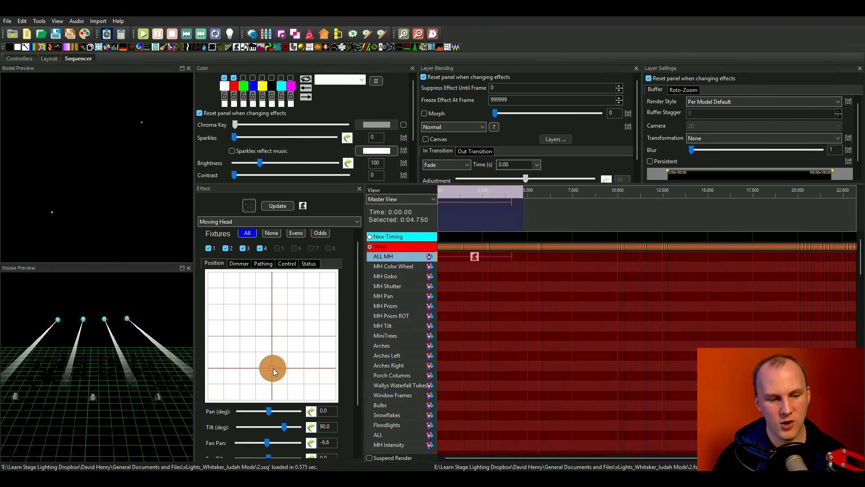
pyautogui.moveTo(273, 369); pyautogui.dragTo(274, 349)
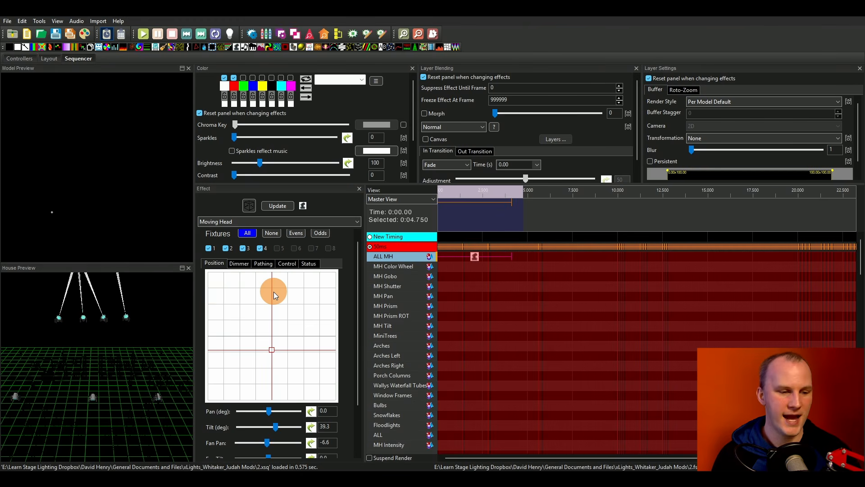
pyautogui.moveTo(274, 294); pyautogui.dragTo(209, 355)
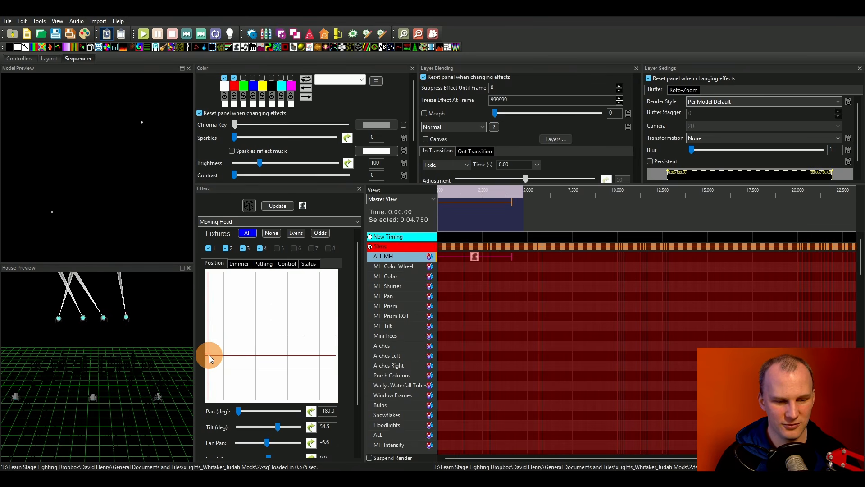
pyautogui.moveTo(206, 355); pyautogui.dragTo(239, 356)
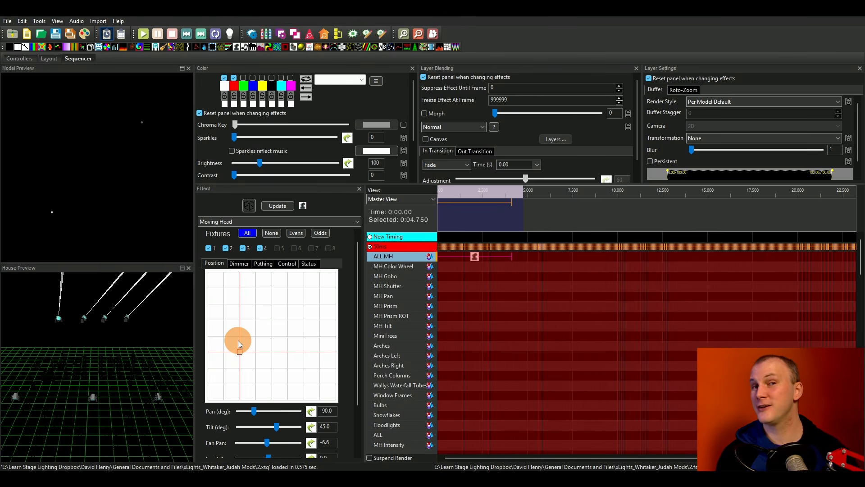
# Step: Review the Moving Head effect's Position, Dimmer, Pathing and ColorWheel settings, including Cycles and the dimmer presets
pyautogui.click(244, 263)
pyautogui.click(263, 264)
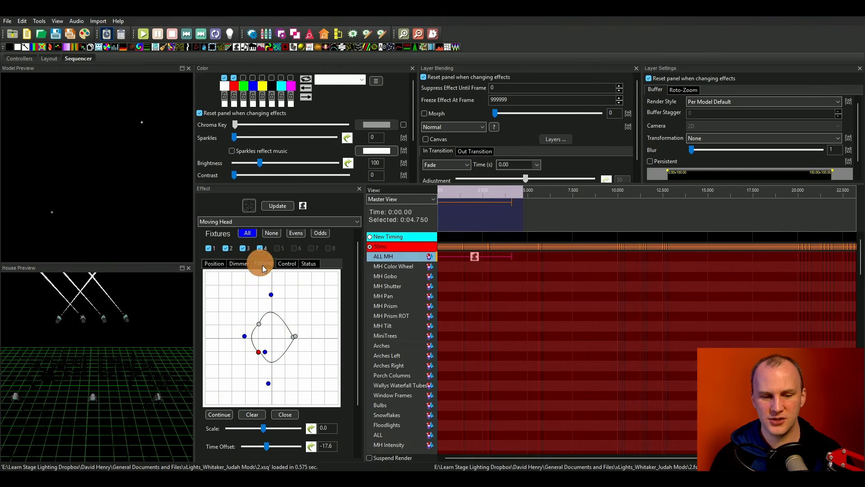
pyautogui.click(283, 265)
pyautogui.click(251, 277)
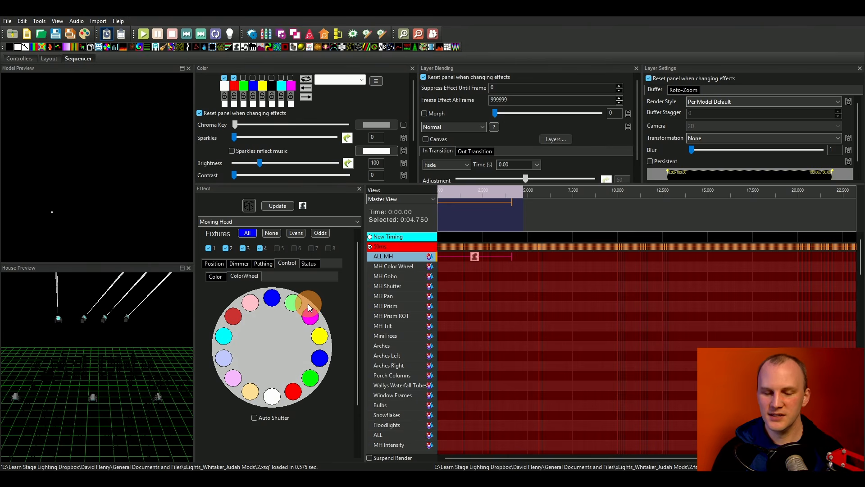
pyautogui.click(479, 247)
pyautogui.click(214, 264)
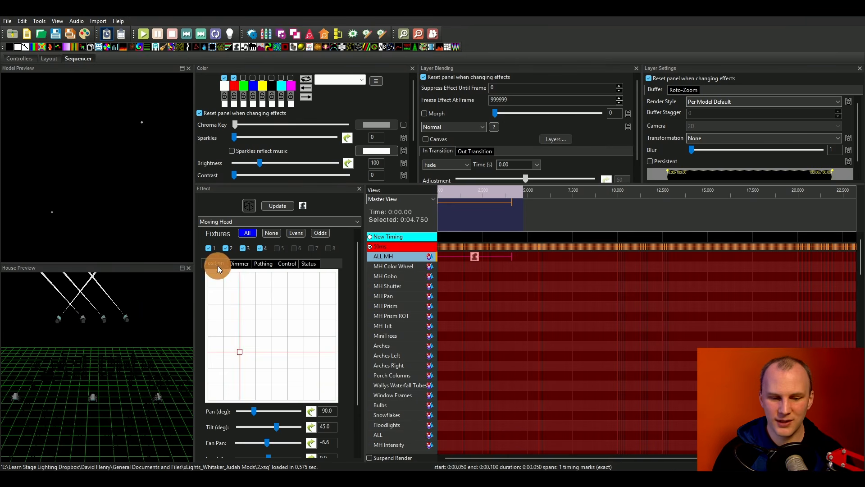
pyautogui.scroll(-3, 347, 412)
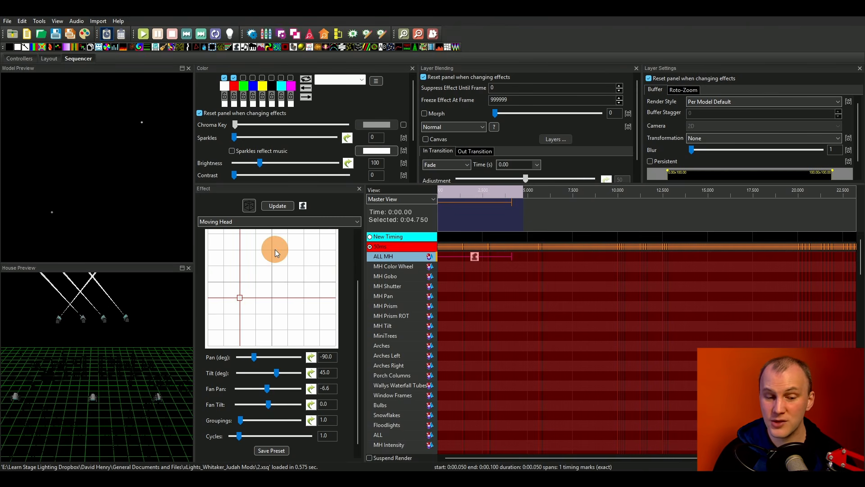
pyautogui.scroll(3, 355, 336)
pyautogui.click(244, 270)
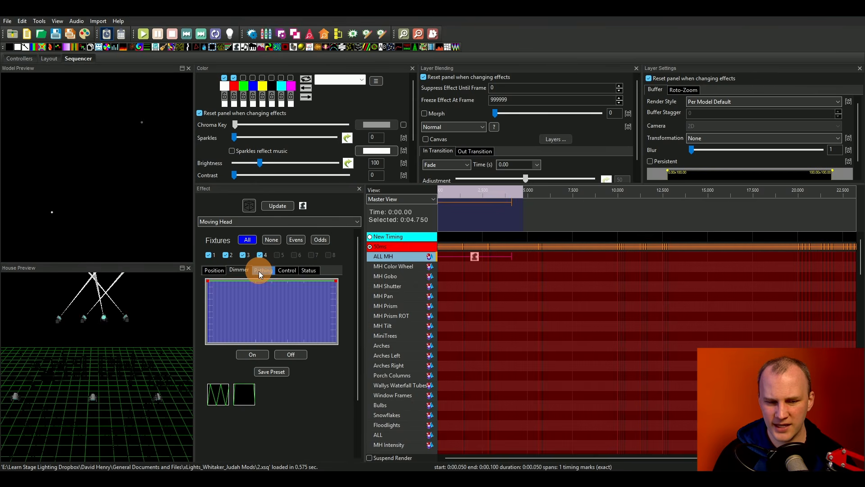
pyautogui.click(261, 272)
pyautogui.click(245, 271)
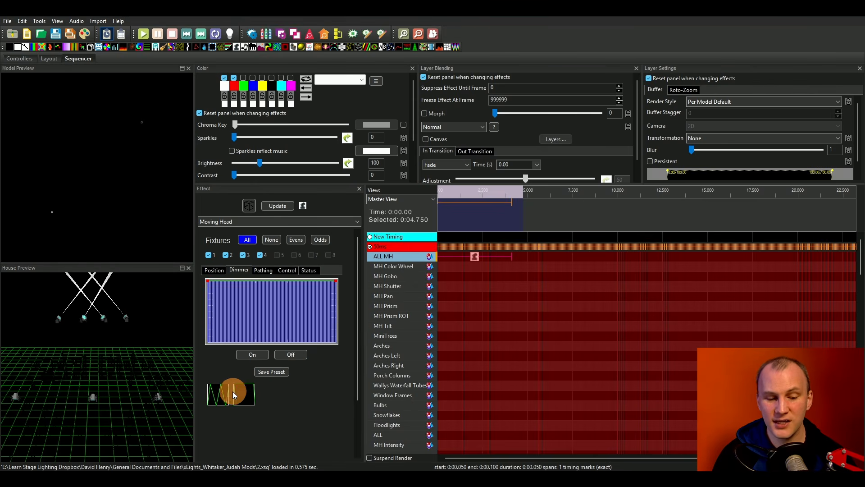